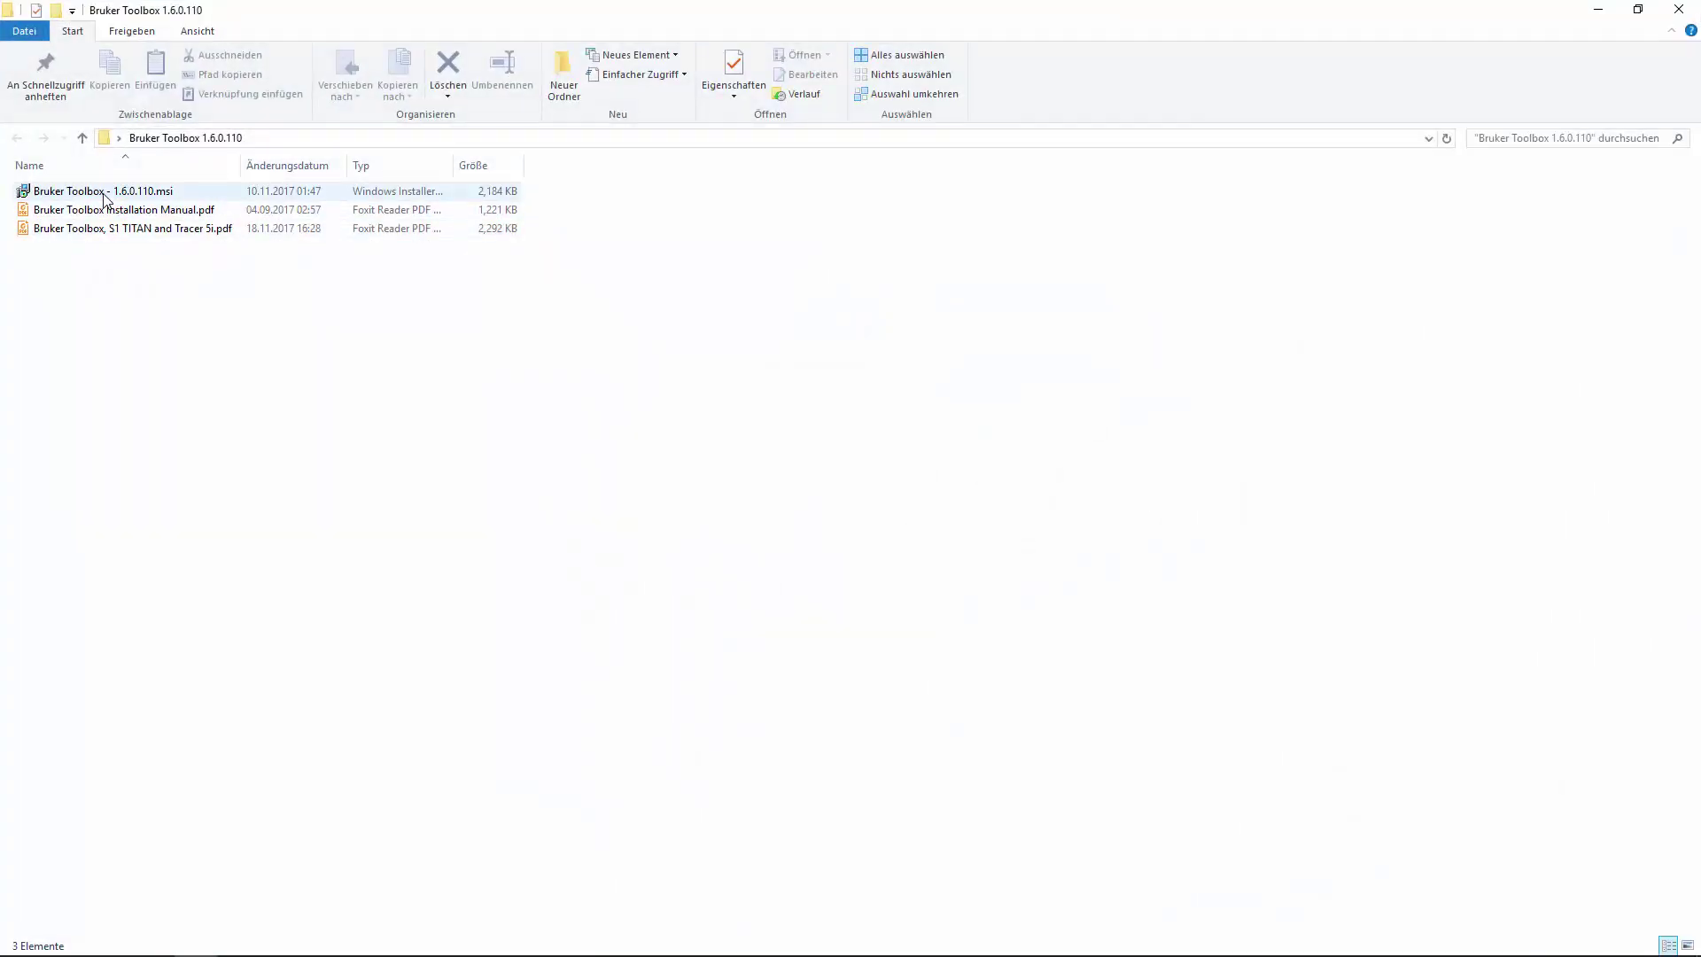
Step: Run the Bruker Toolbox installer with XRF selected and the default destination, then finish it
{"action": "double_click", "coordinate": [103, 195]}
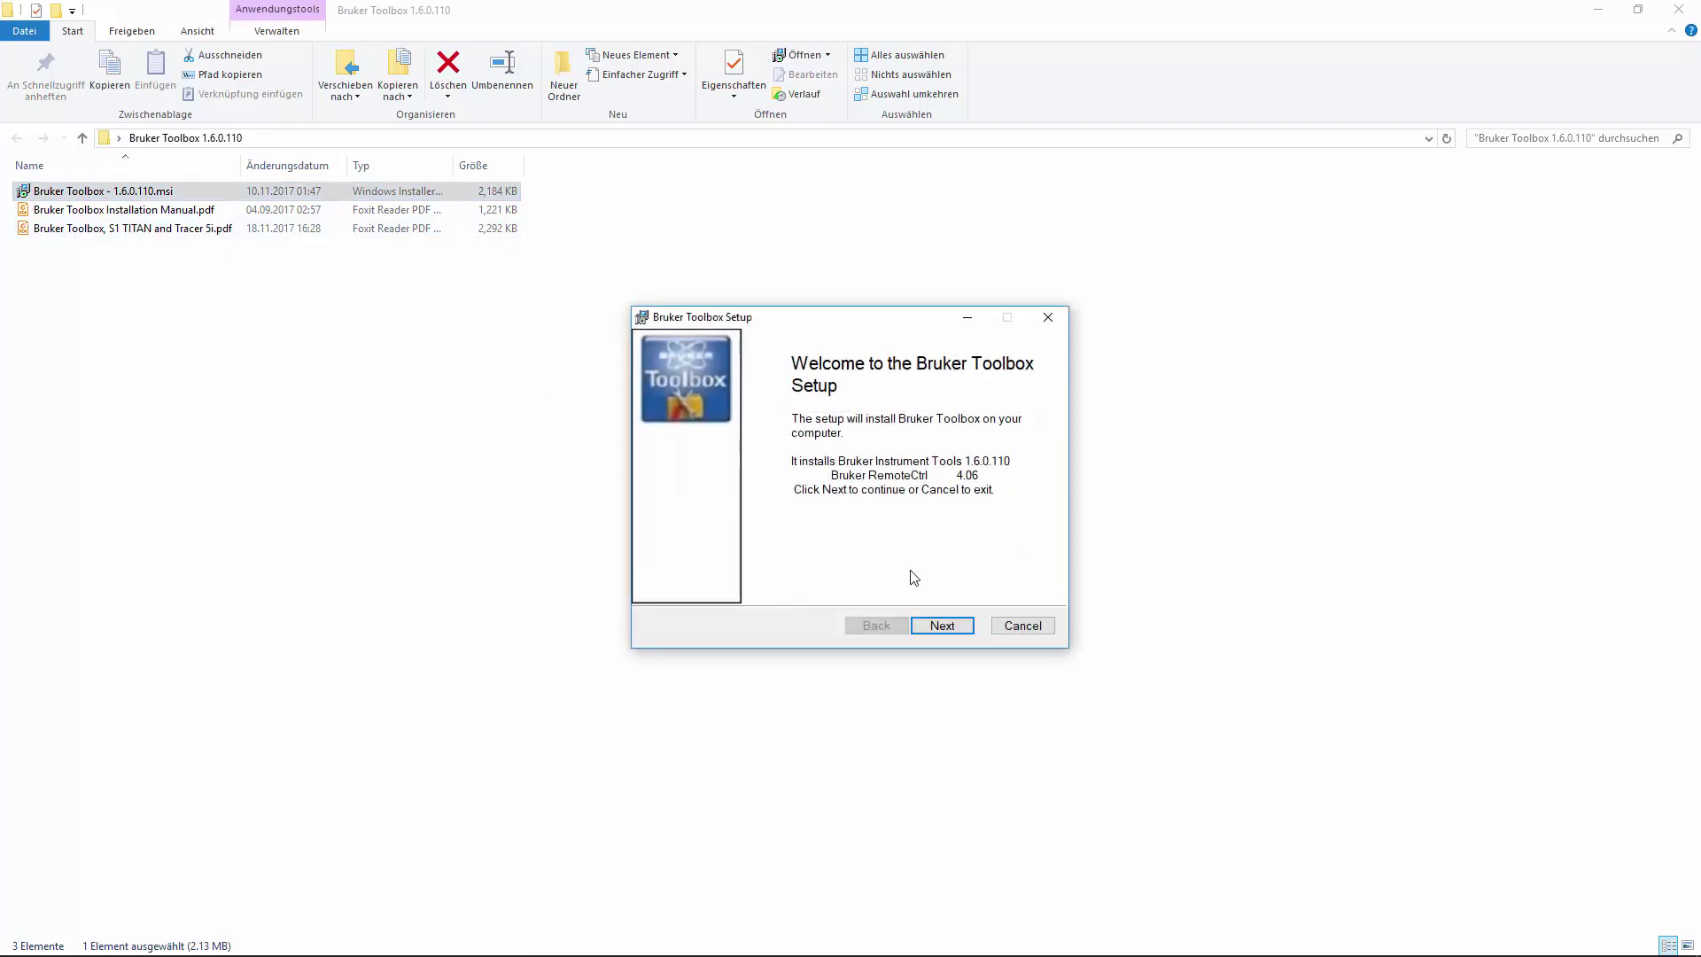
{"action": "left_click", "coordinate": [934, 624]}
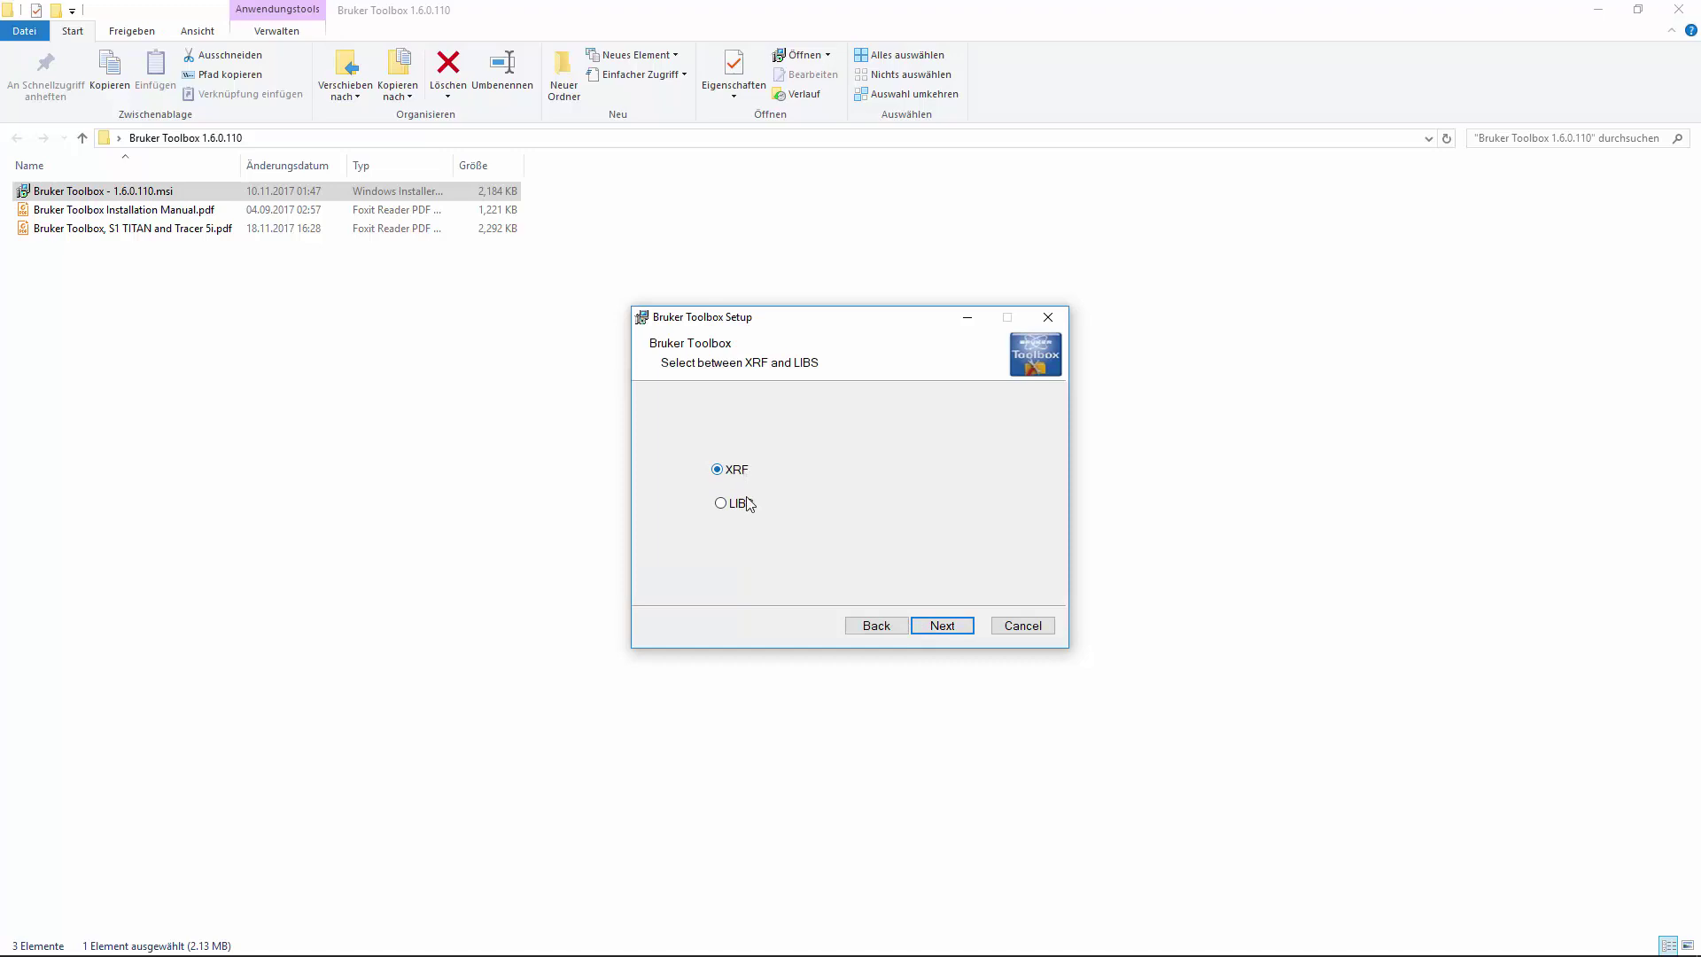
{"action": "left_click", "coordinate": [940, 627]}
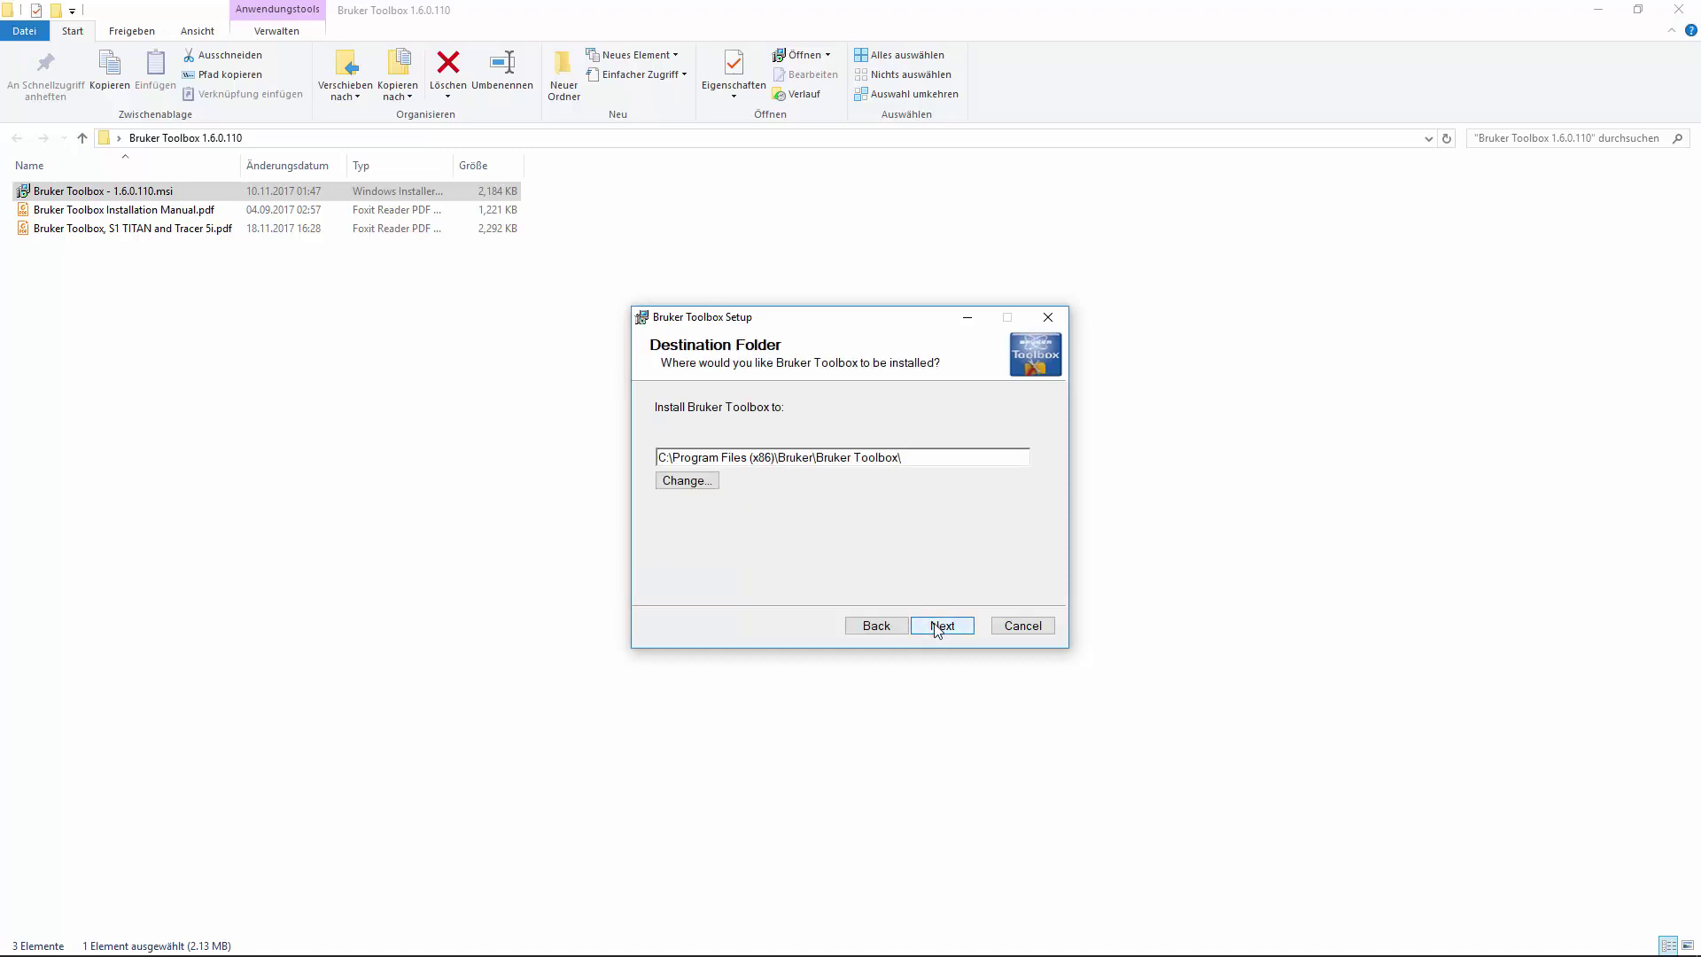
{"action": "left_click", "coordinate": [936, 628]}
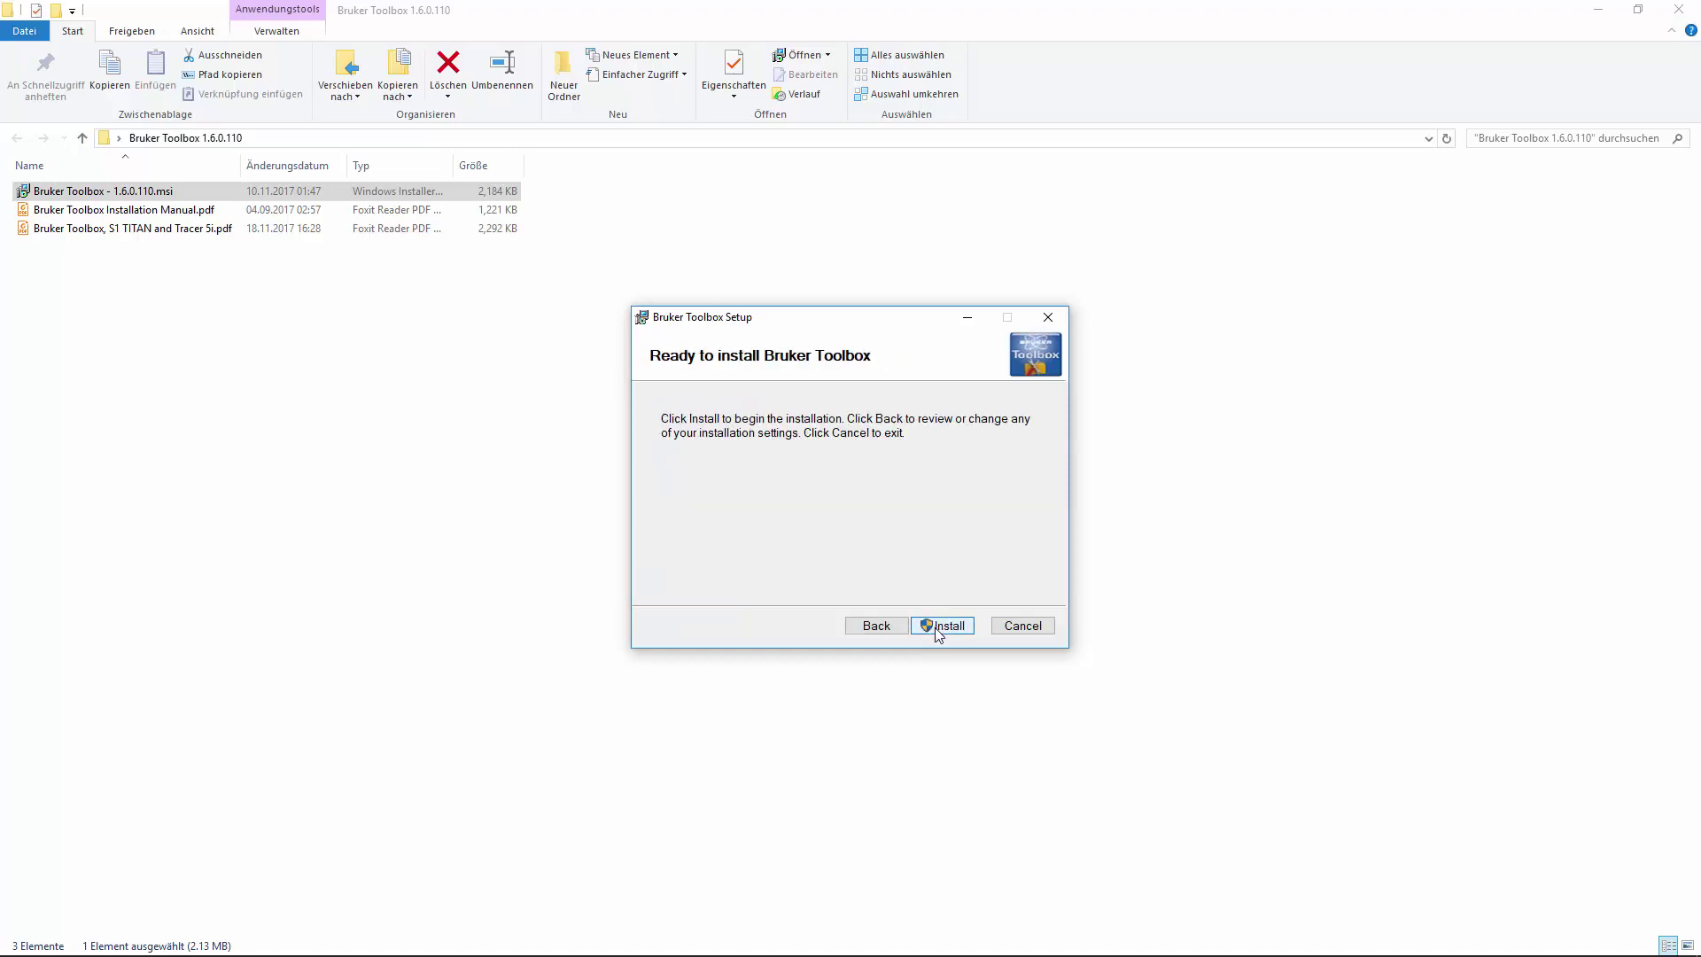
{"action": "left_click", "coordinate": [934, 628]}
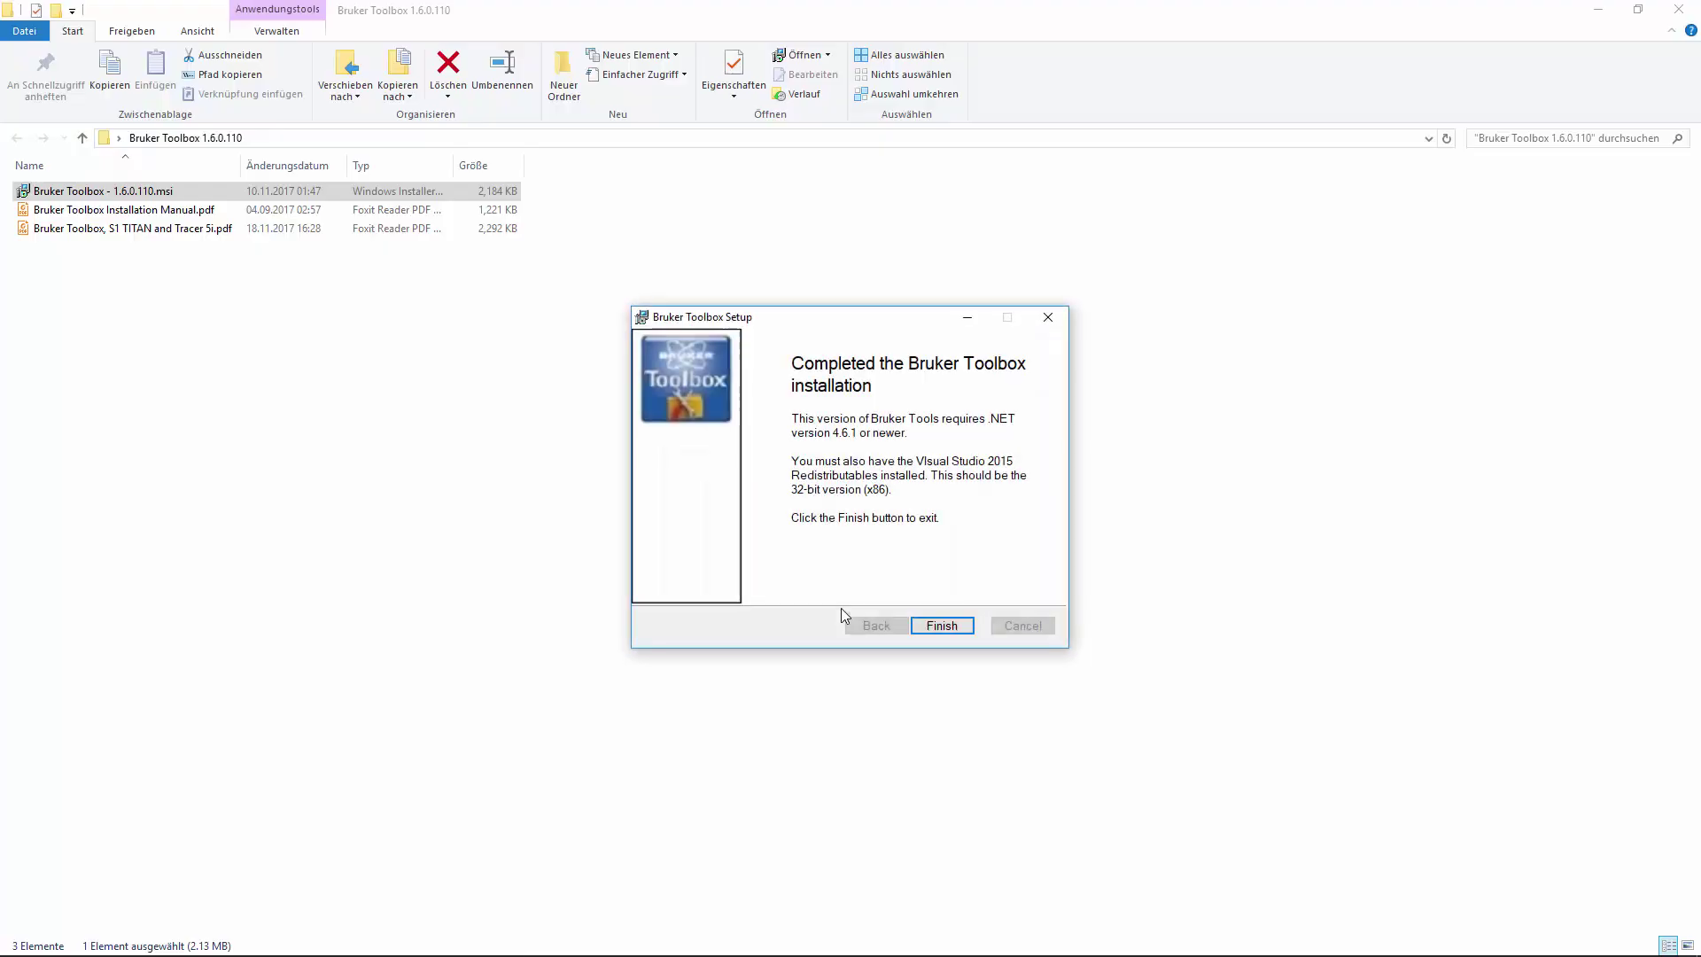
{"action": "left_click", "coordinate": [943, 628]}
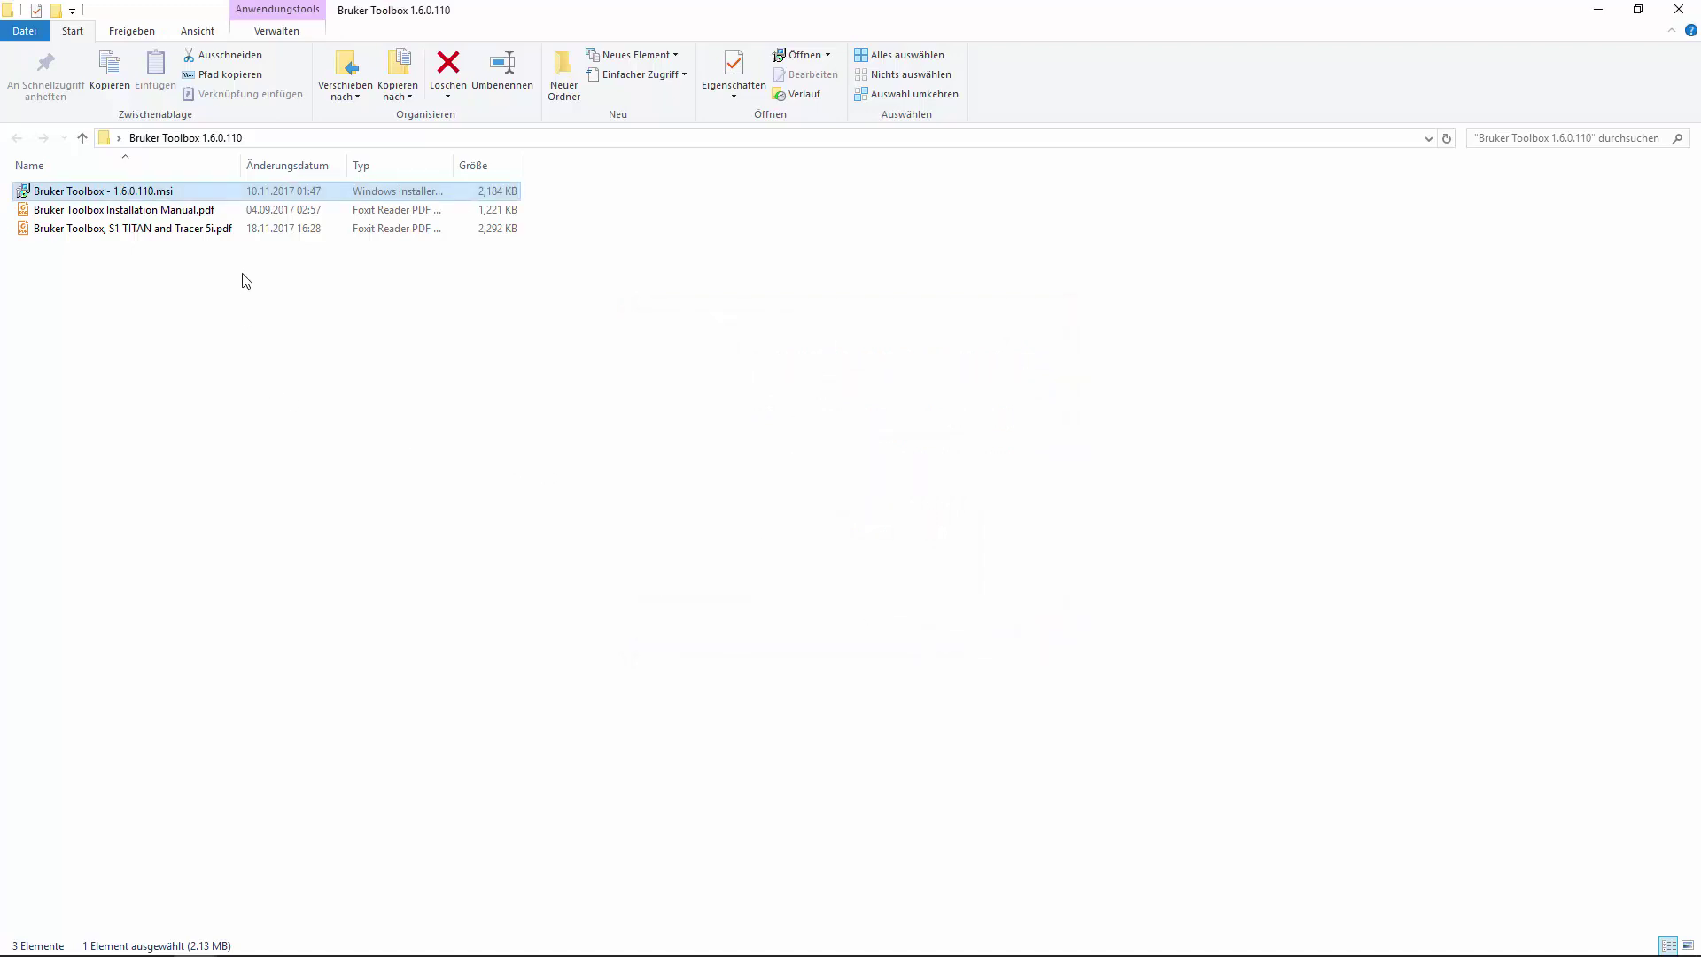
Step: Browse from drive C through Programme (x86) and Bruker into the Bruker Toolbox folder
{"action": "left_click", "coordinate": [316, 139]}
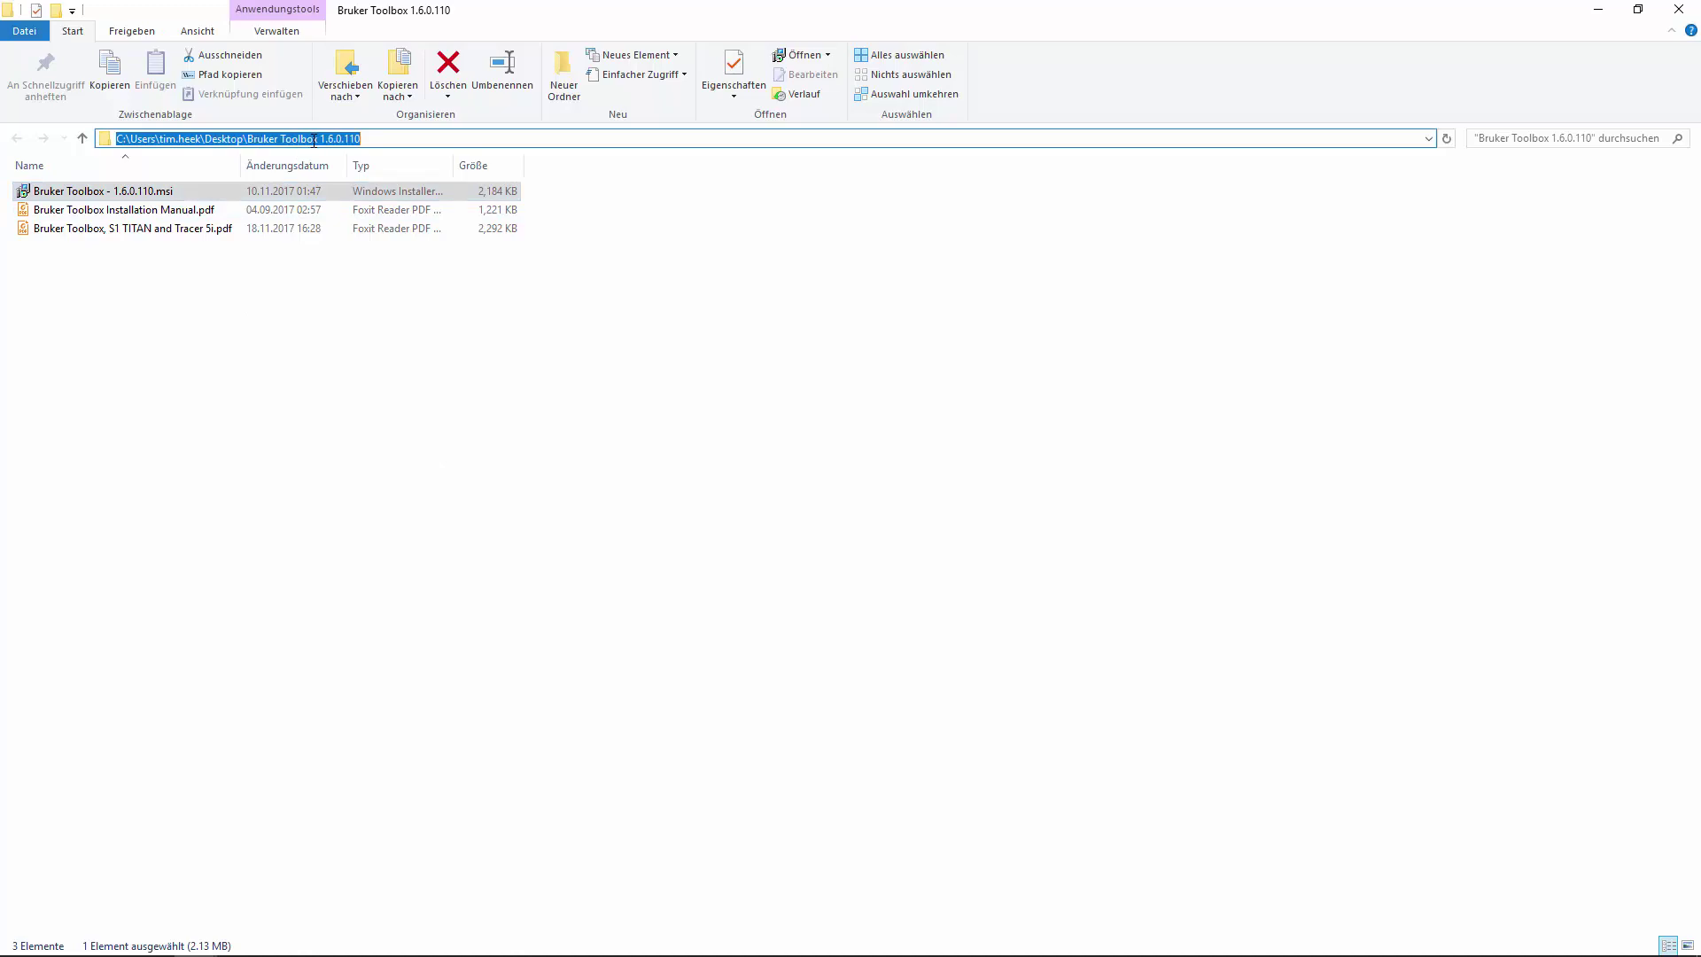
{"action": "type", "text": "C:"}
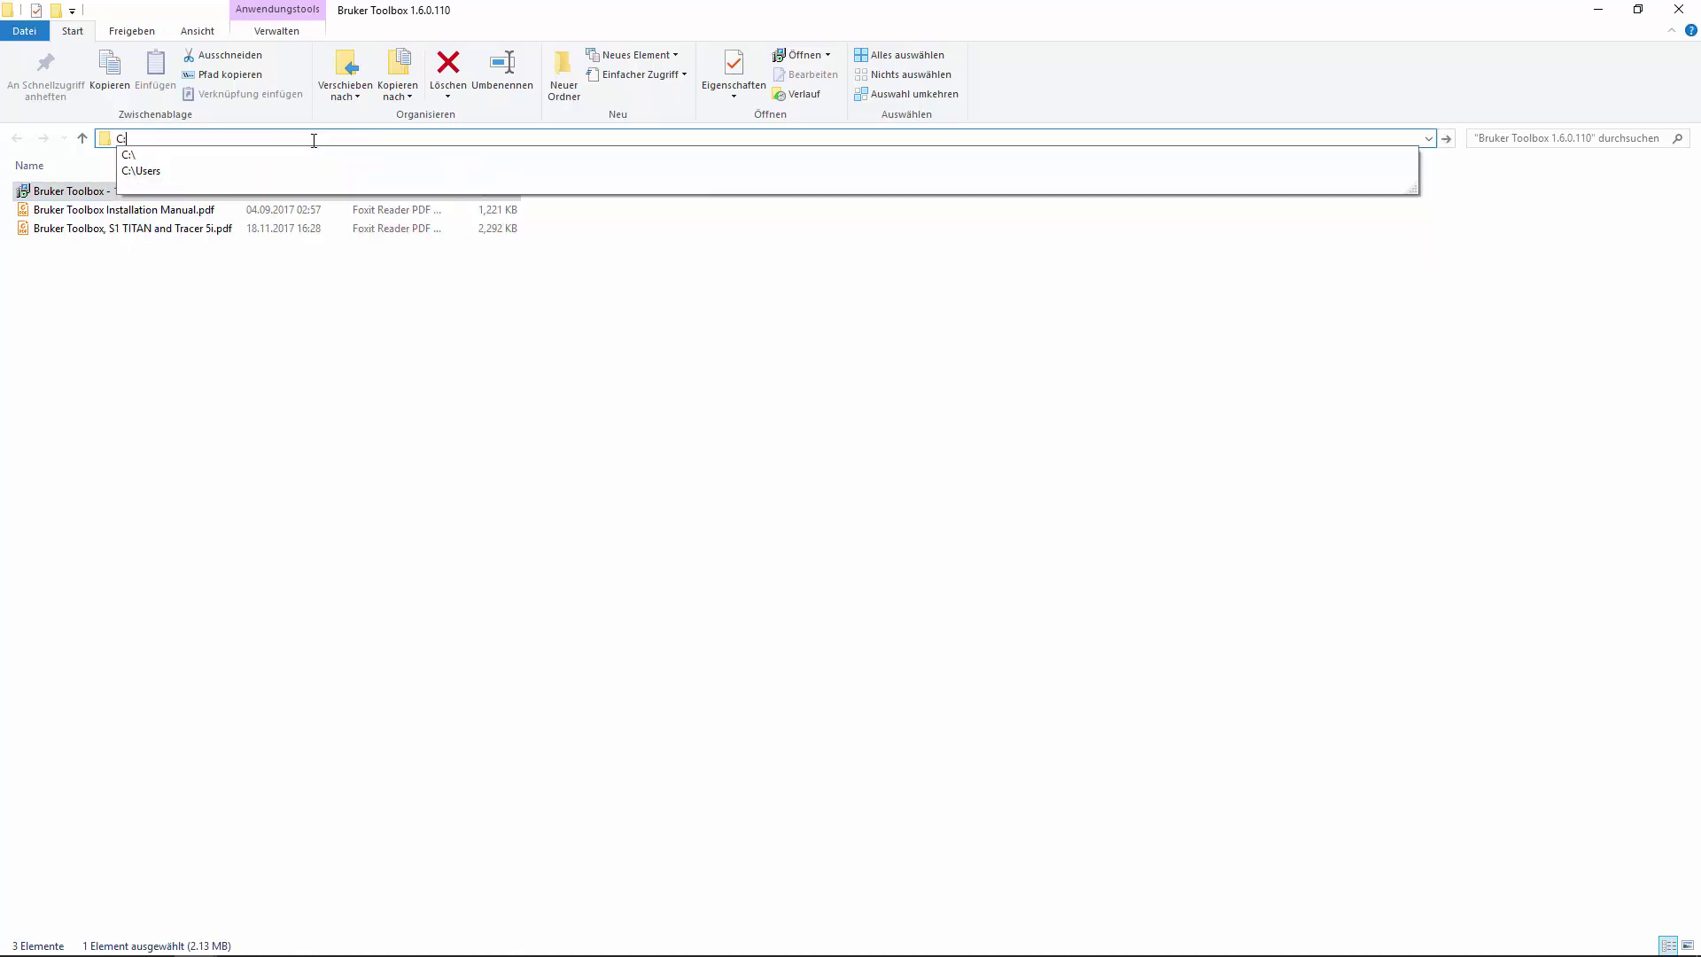
{"action": "key", "text": "Down"}
{"action": "key", "text": "Return"}
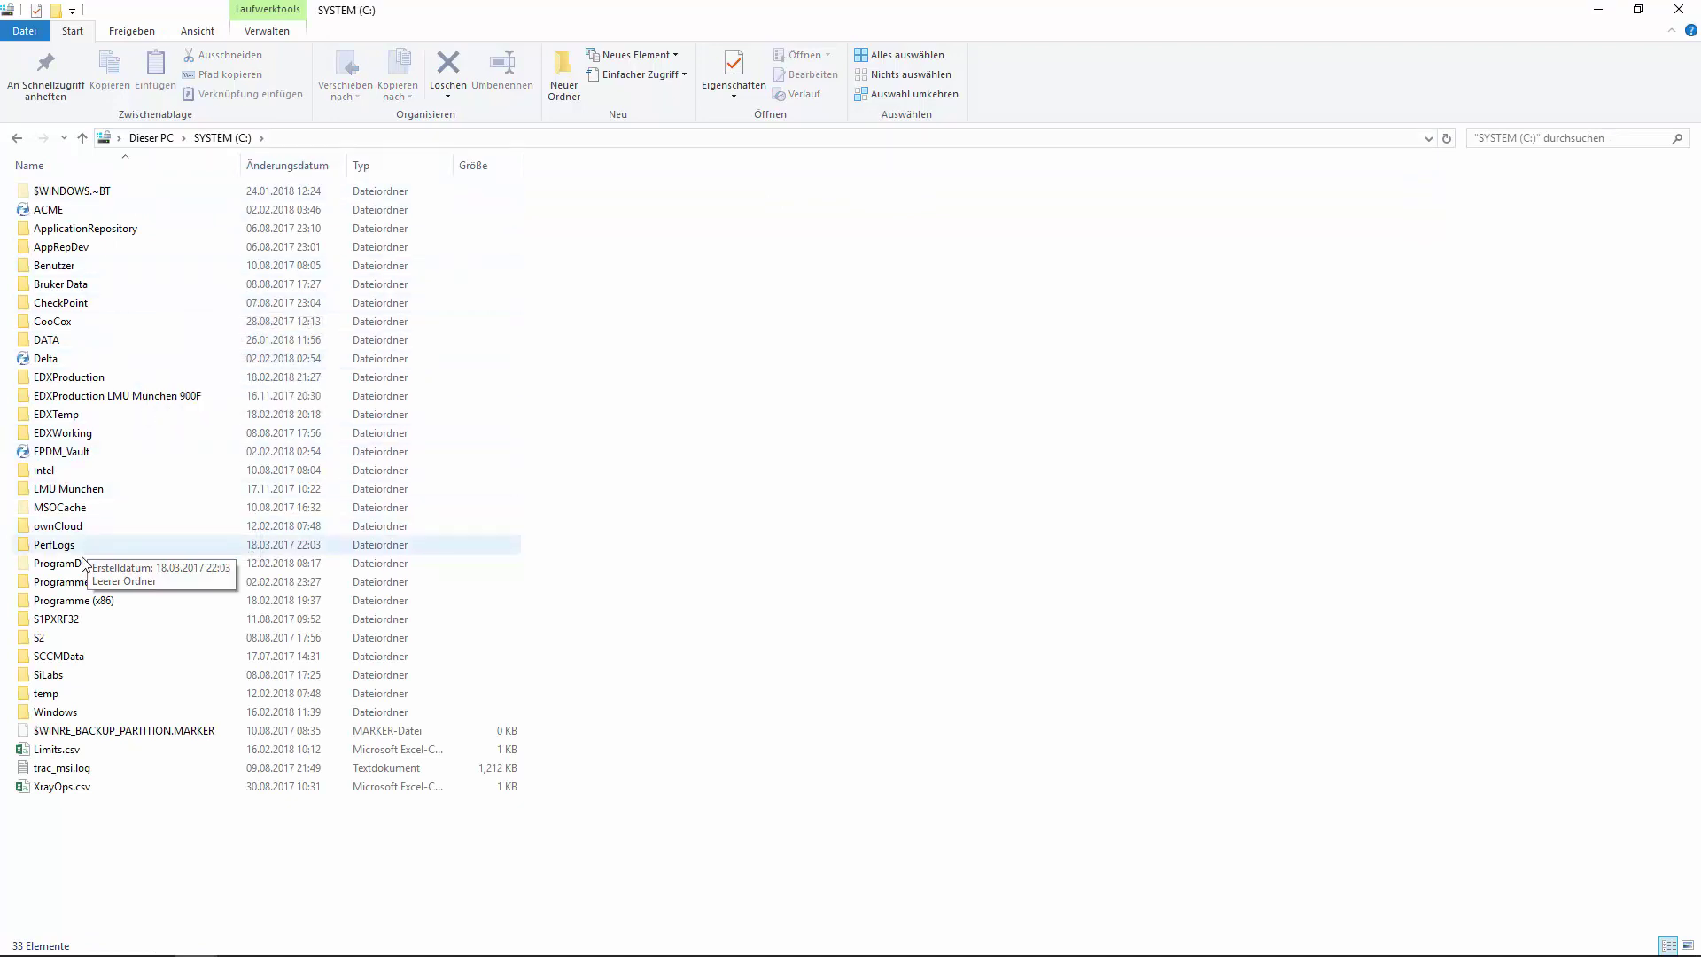
{"action": "double_click", "coordinate": [78, 605]}
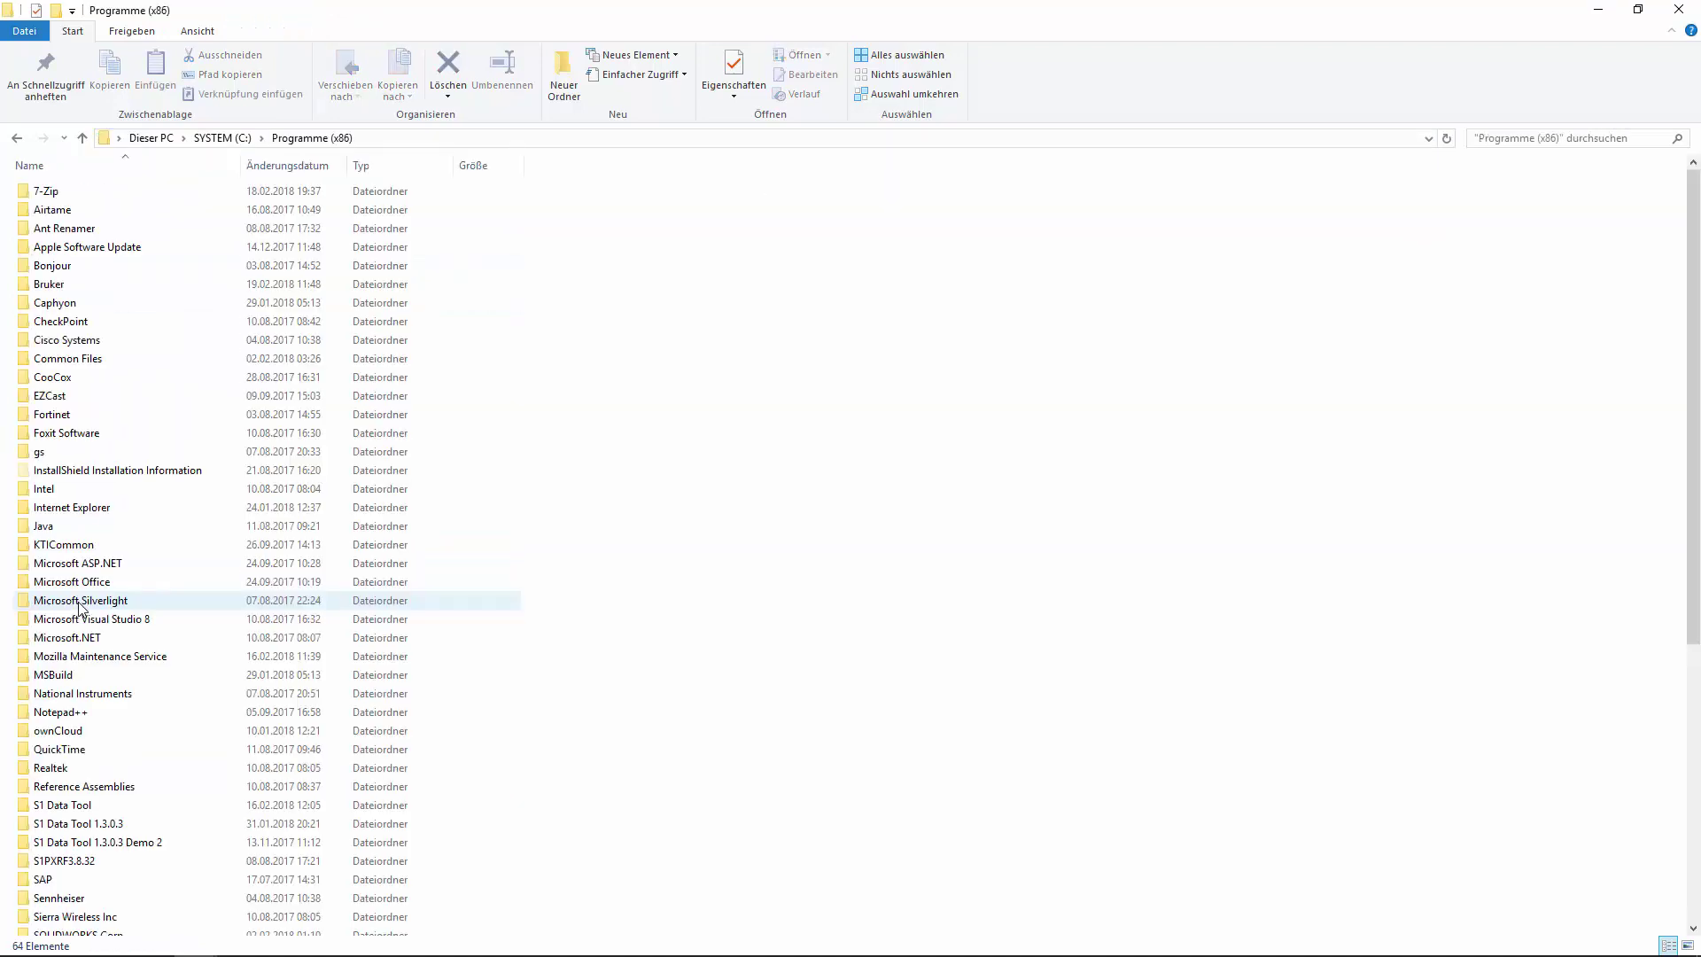
{"action": "double_click", "coordinate": [62, 286]}
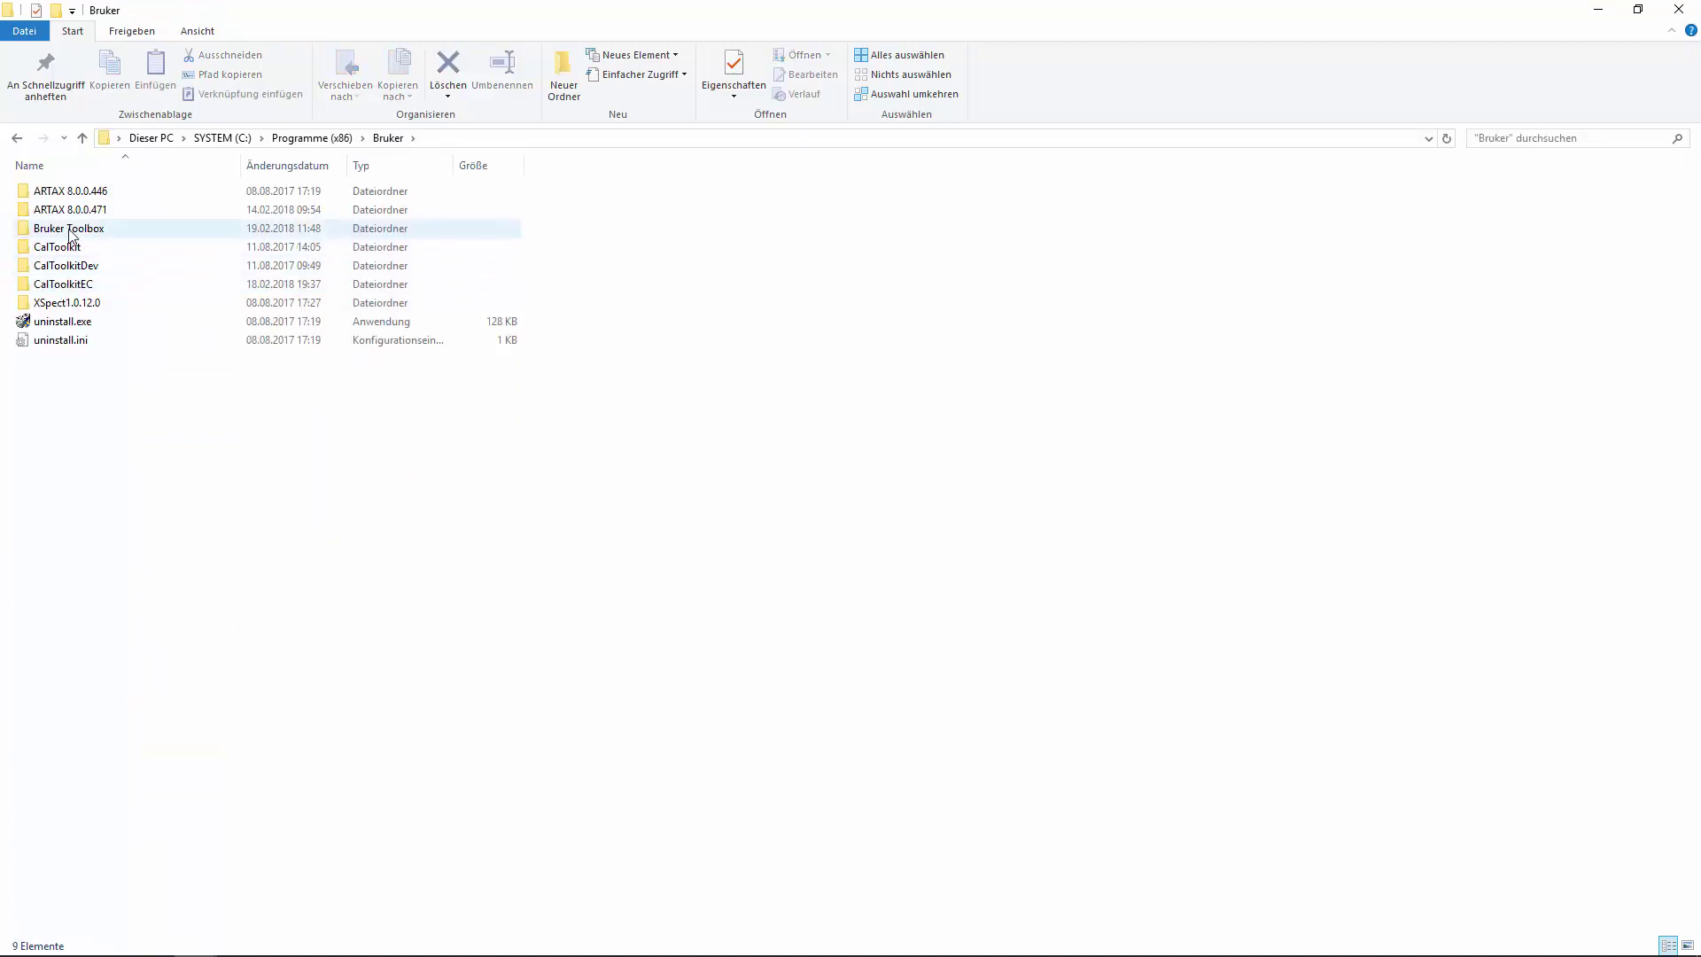
{"action": "double_click", "coordinate": [70, 232]}
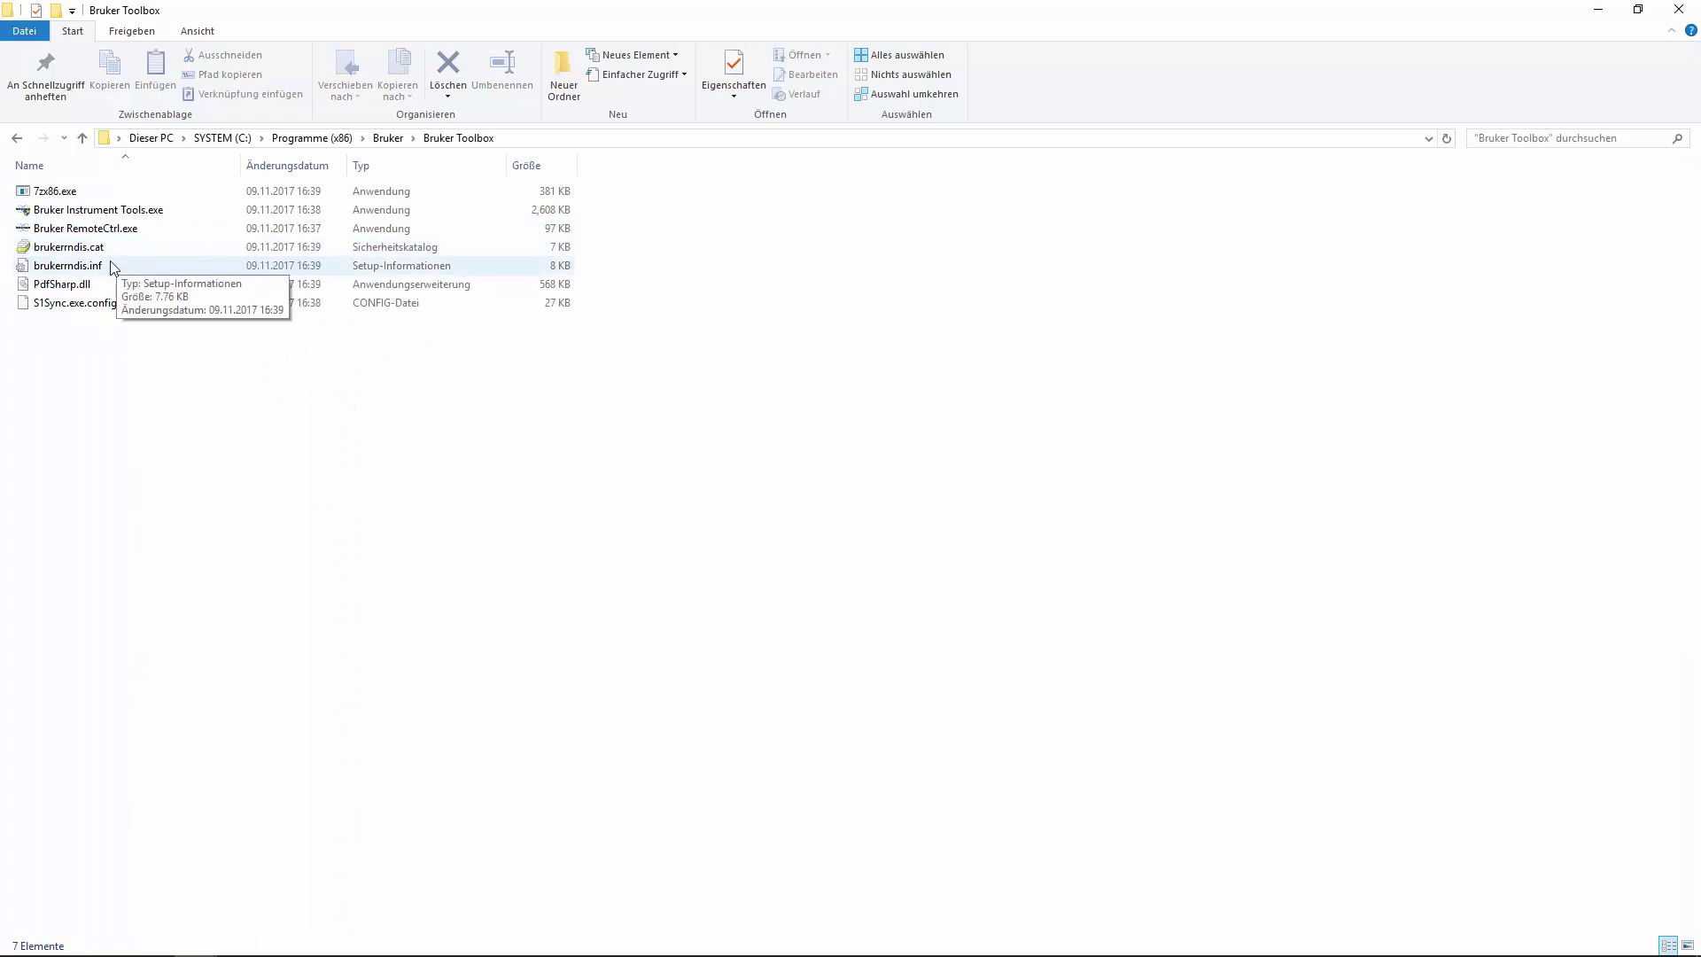
Step: Install the brukerrndis.inf driver with Installieren and acknowledge the success message
{"action": "left_click", "coordinate": [69, 269]}
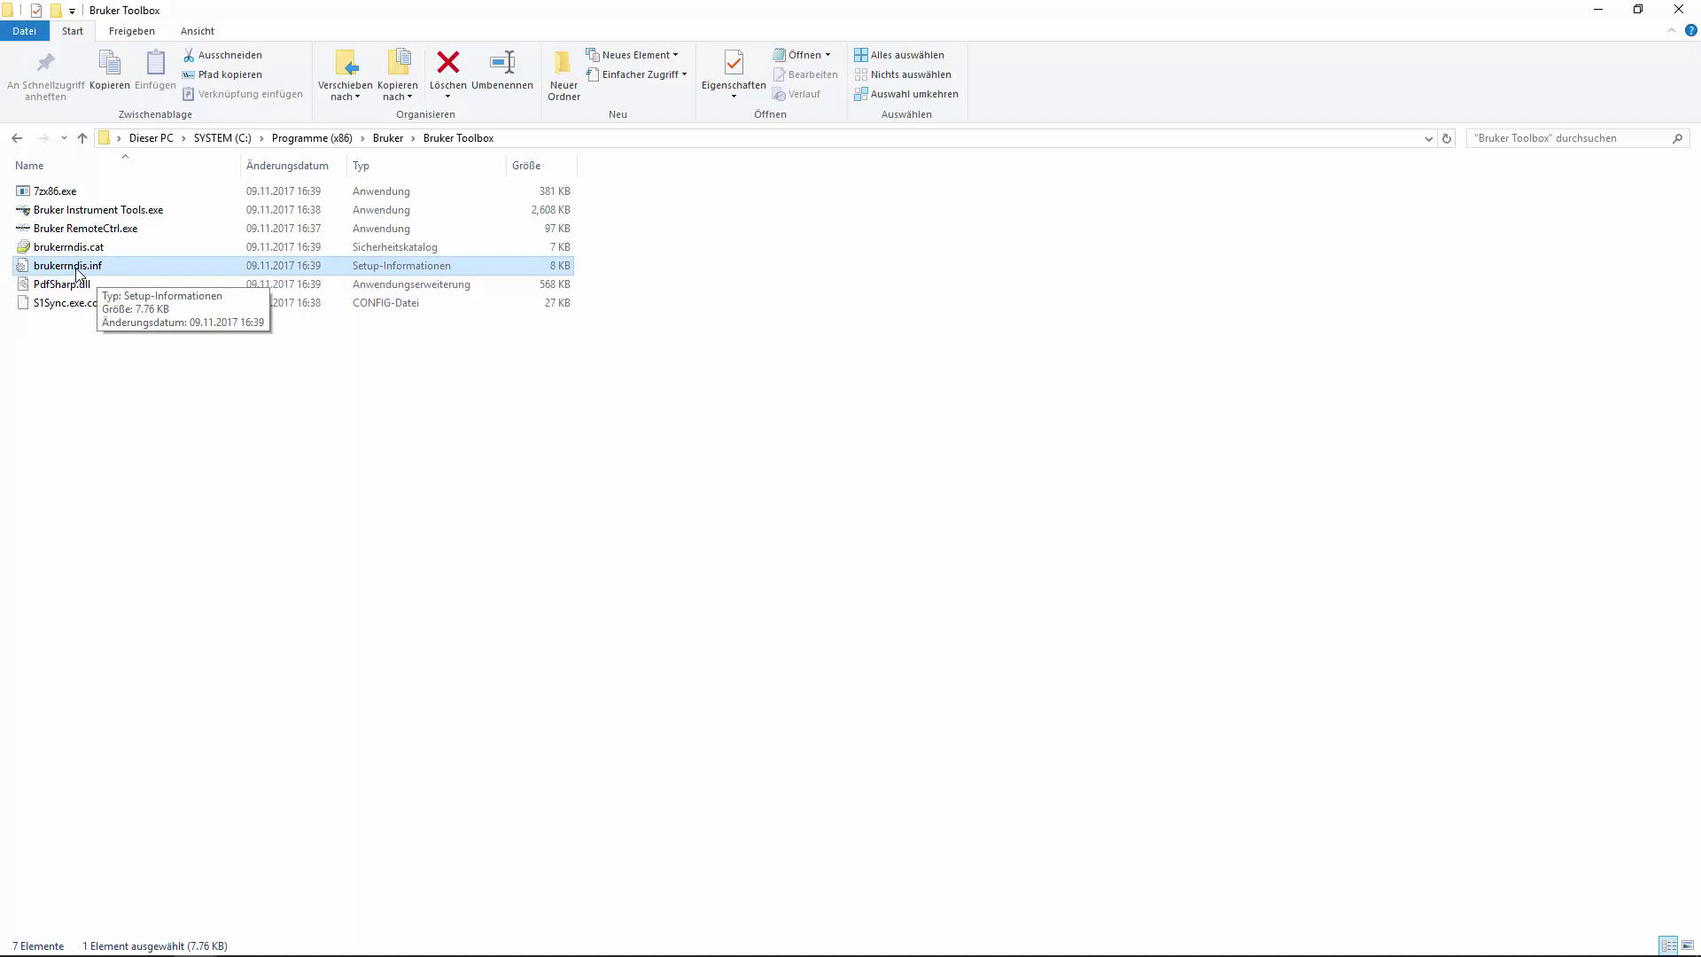
{"action": "right_click", "coordinate": [77, 271]}
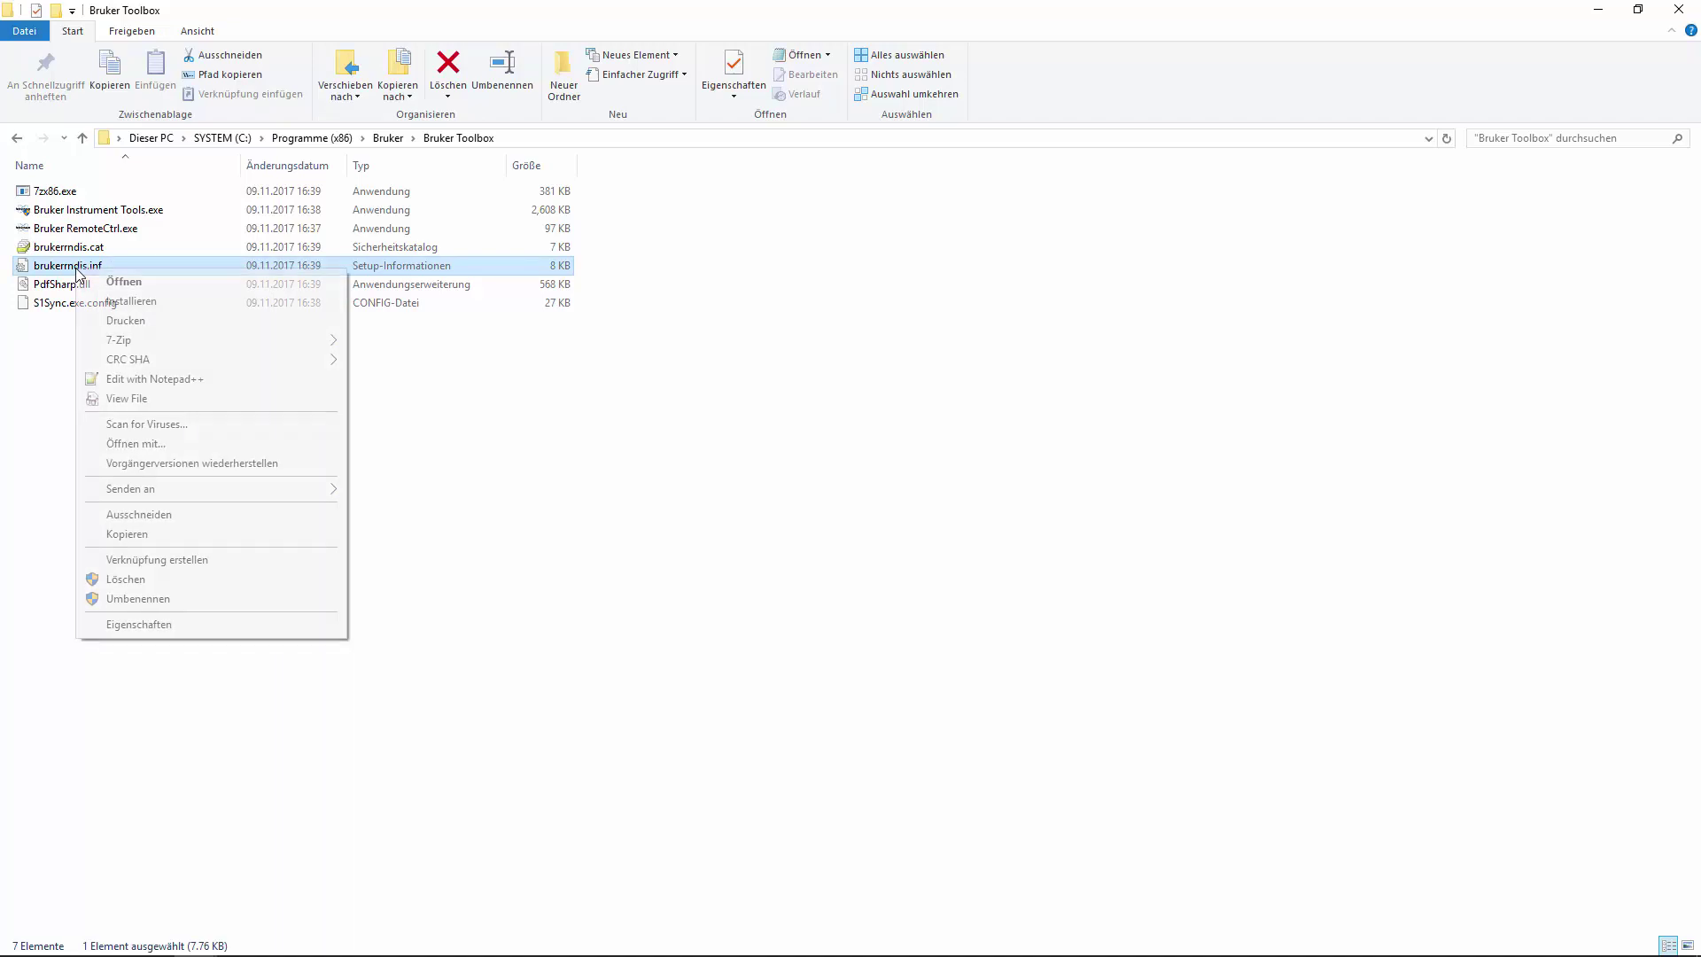
{"action": "left_click", "coordinate": [124, 302]}
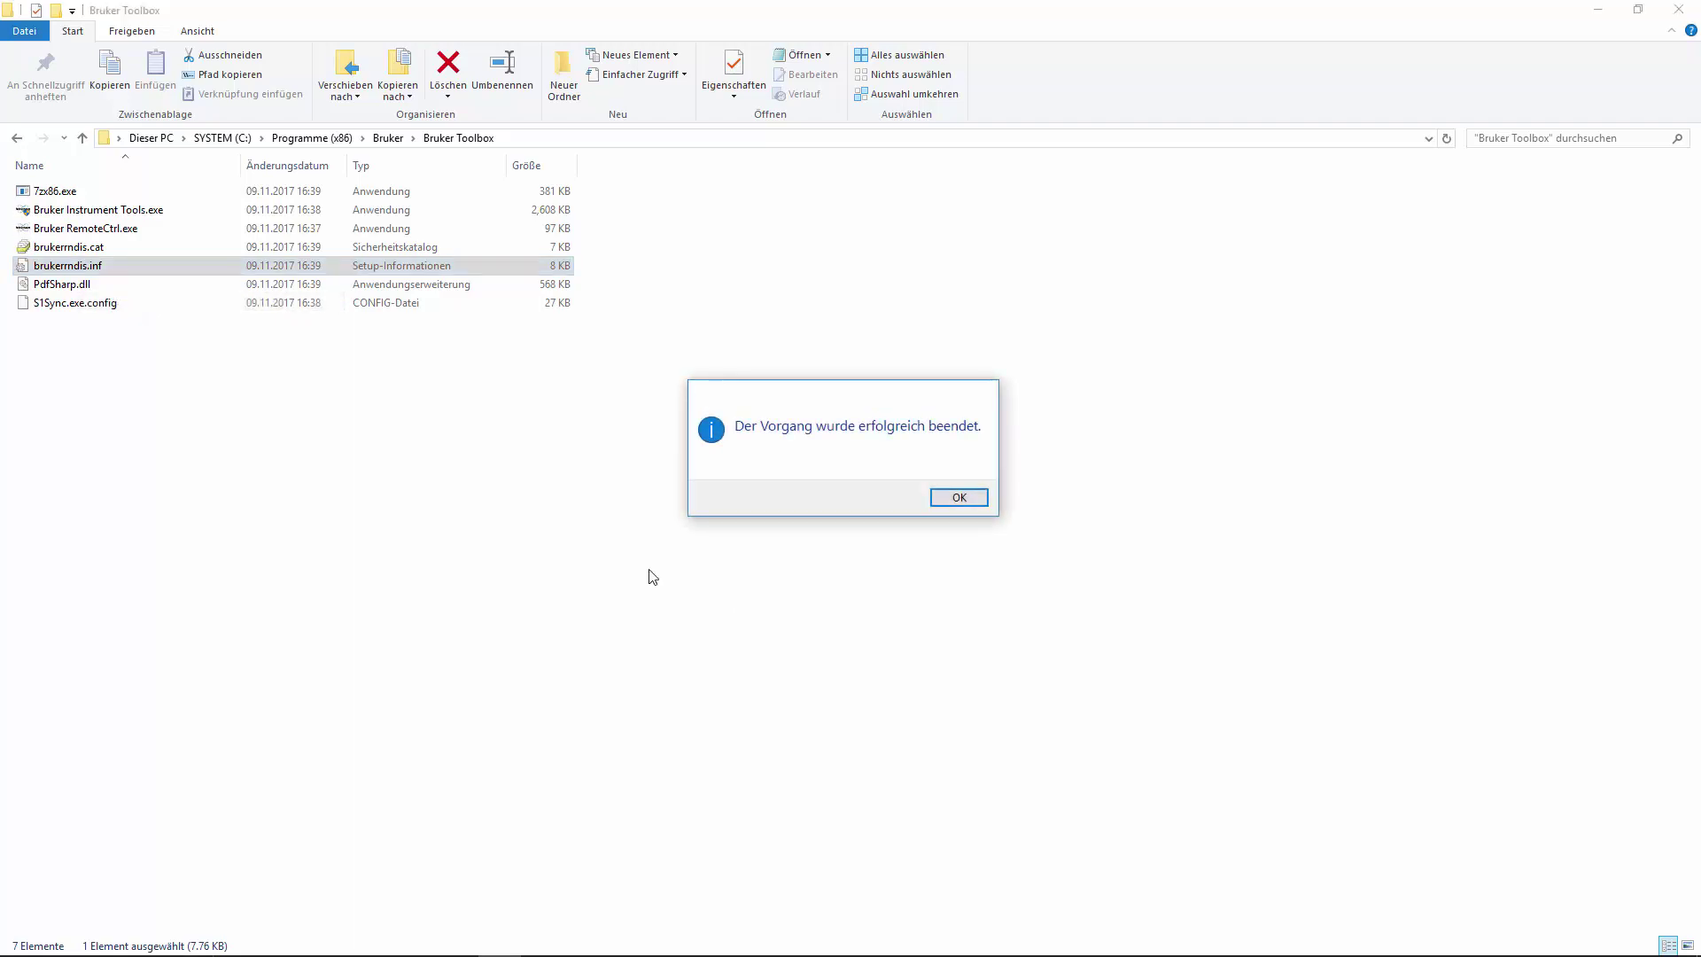
{"action": "left_click", "coordinate": [954, 501]}
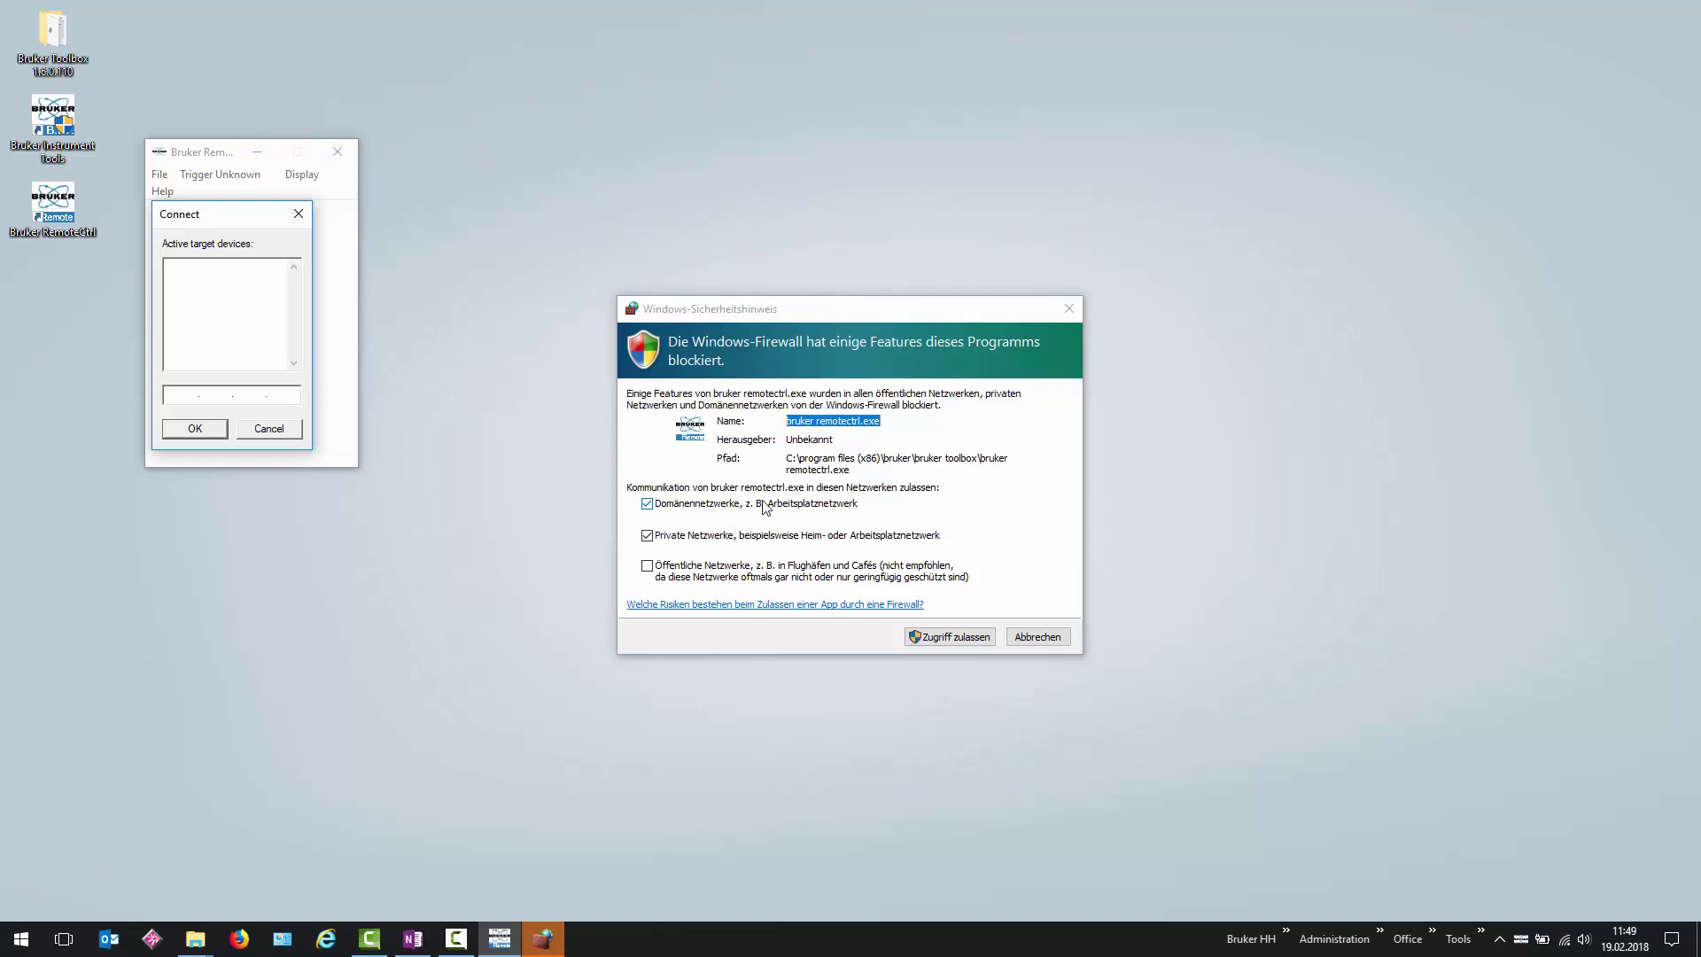
Step: Also allow Bruker RemoteCtrl on public networks in the Windows Firewall alert
{"action": "left_click", "coordinate": [662, 577]}
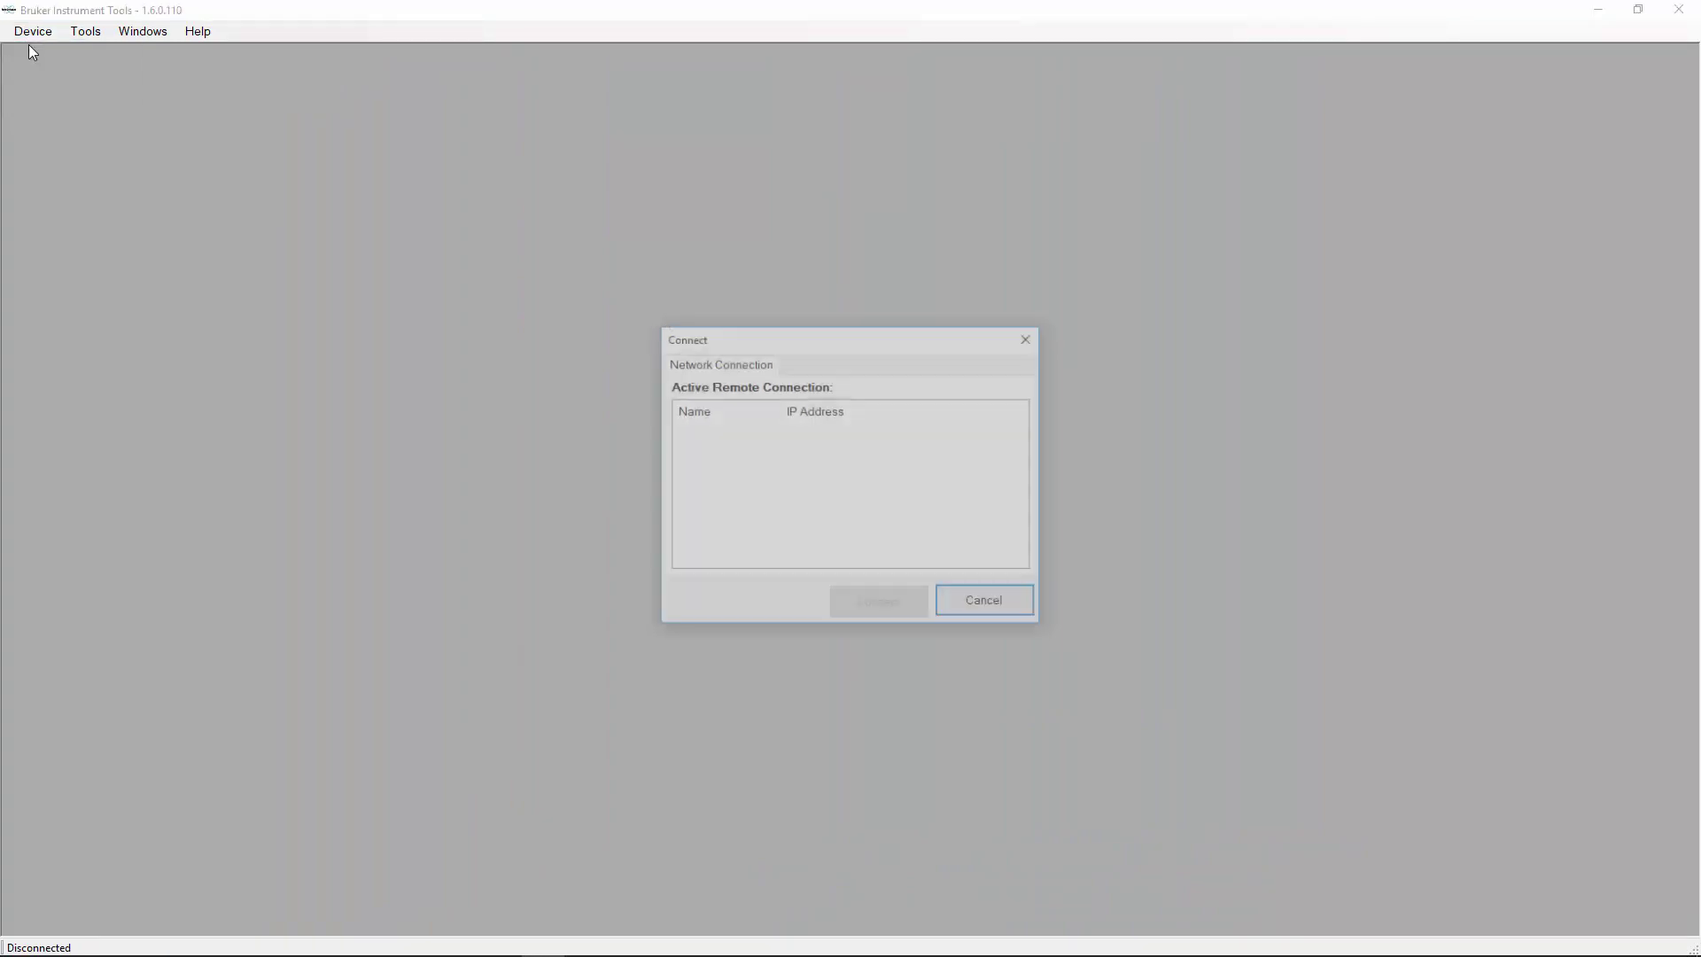
Step: Allow Instrument Tools through the firewall on all networks, connect to 800N3644, and connect RemoteCtrl
{"action": "left_click", "coordinate": [649, 566]}
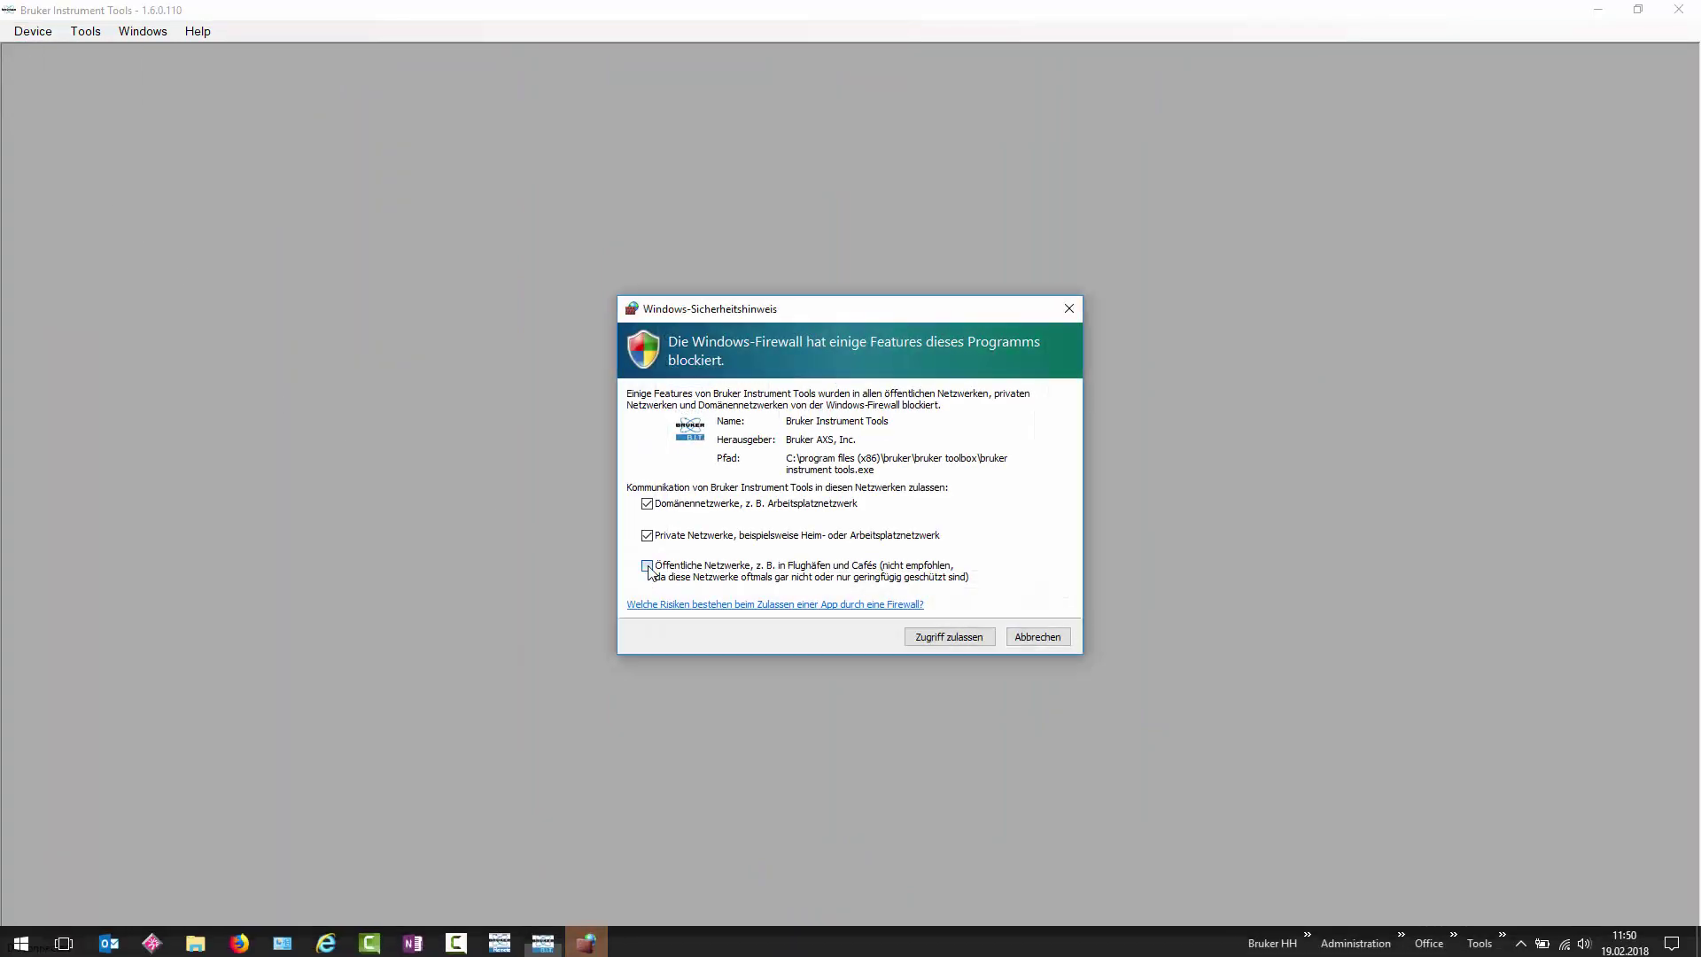
{"action": "left_click", "coordinate": [948, 637]}
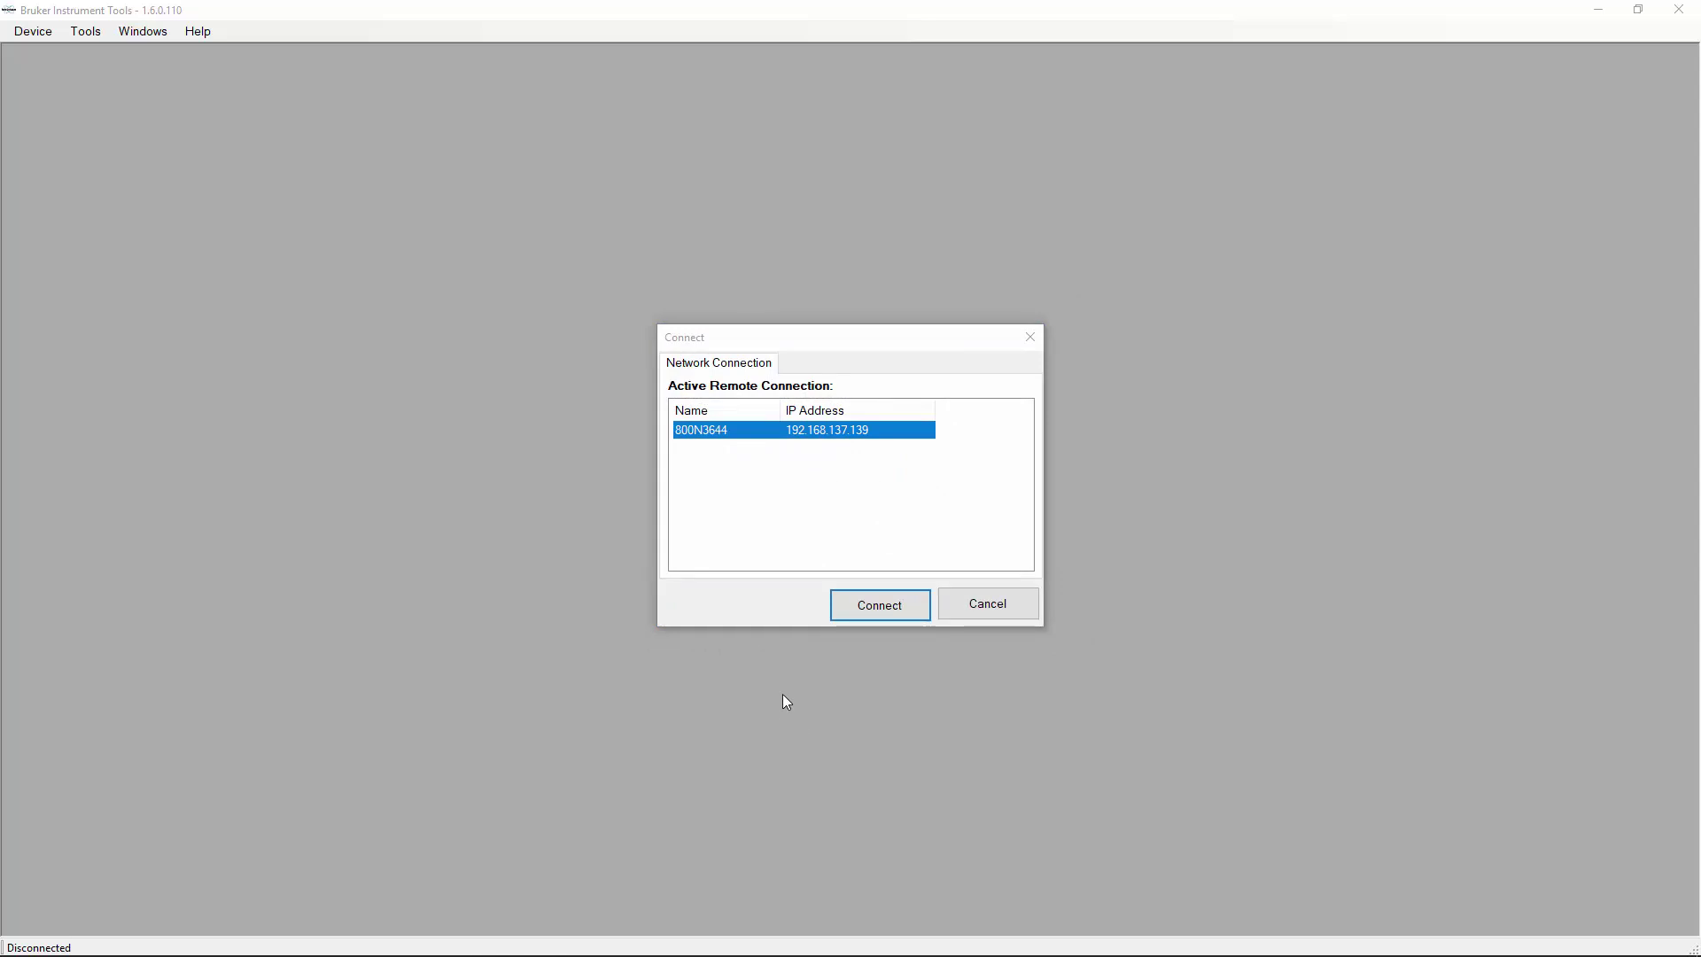
{"action": "left_click", "coordinate": [852, 607]}
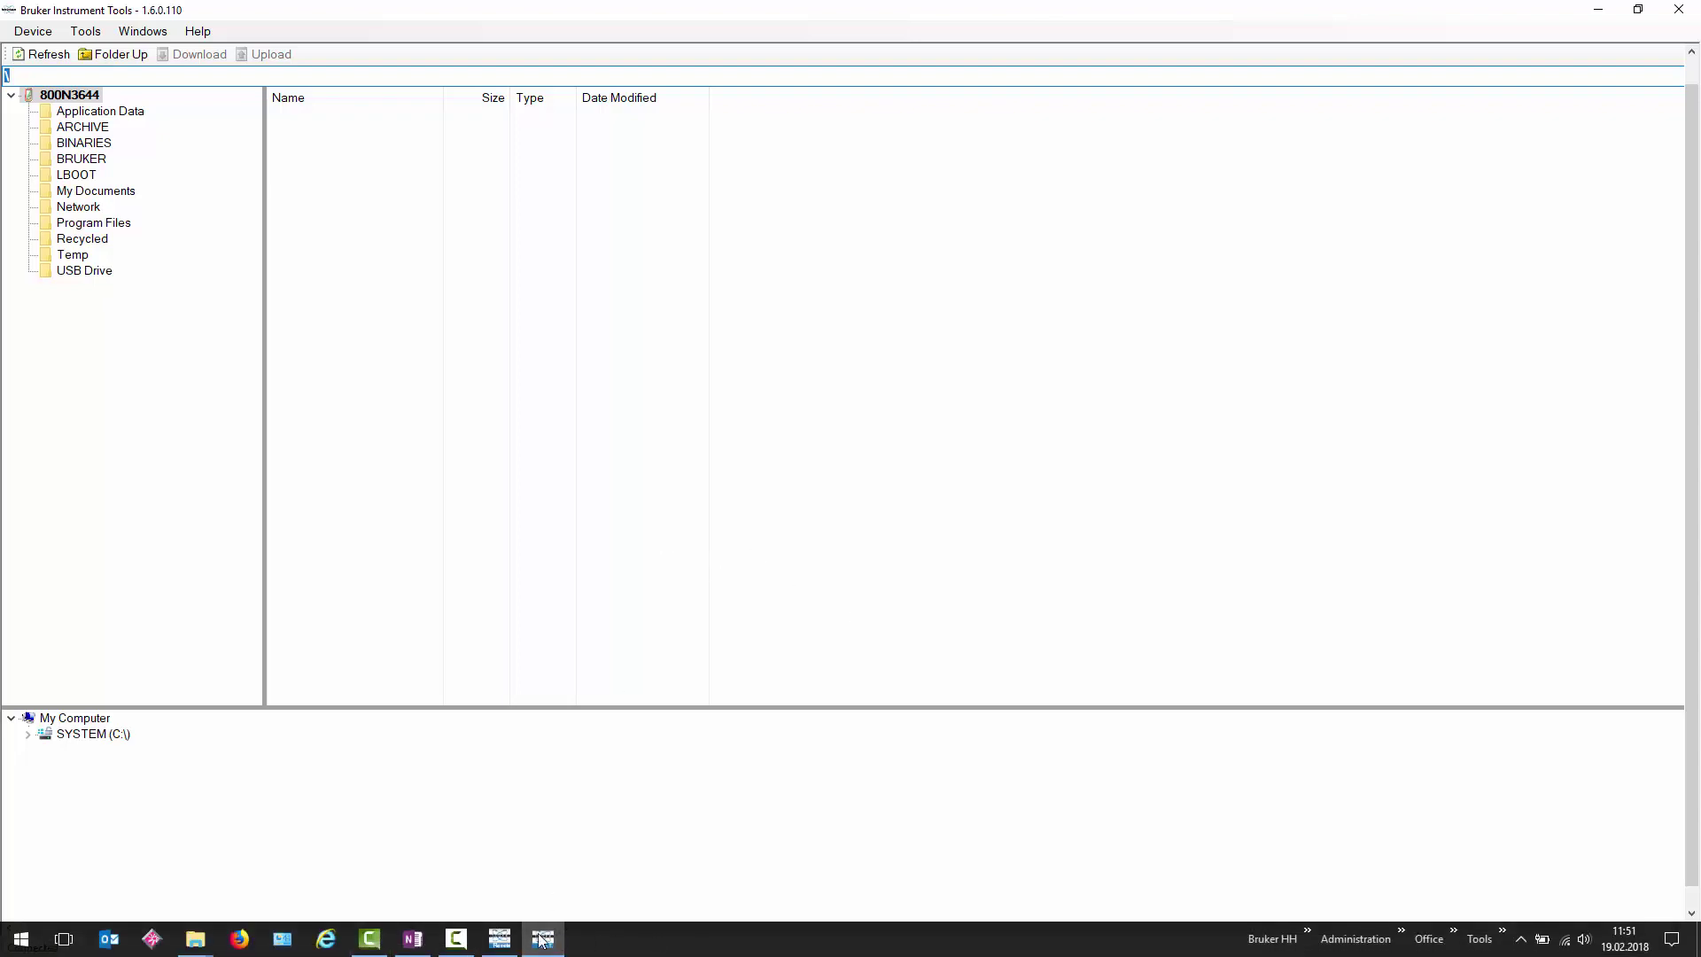
{"action": "left_click", "coordinate": [542, 941]}
{"action": "double_click", "coordinate": [228, 272]}
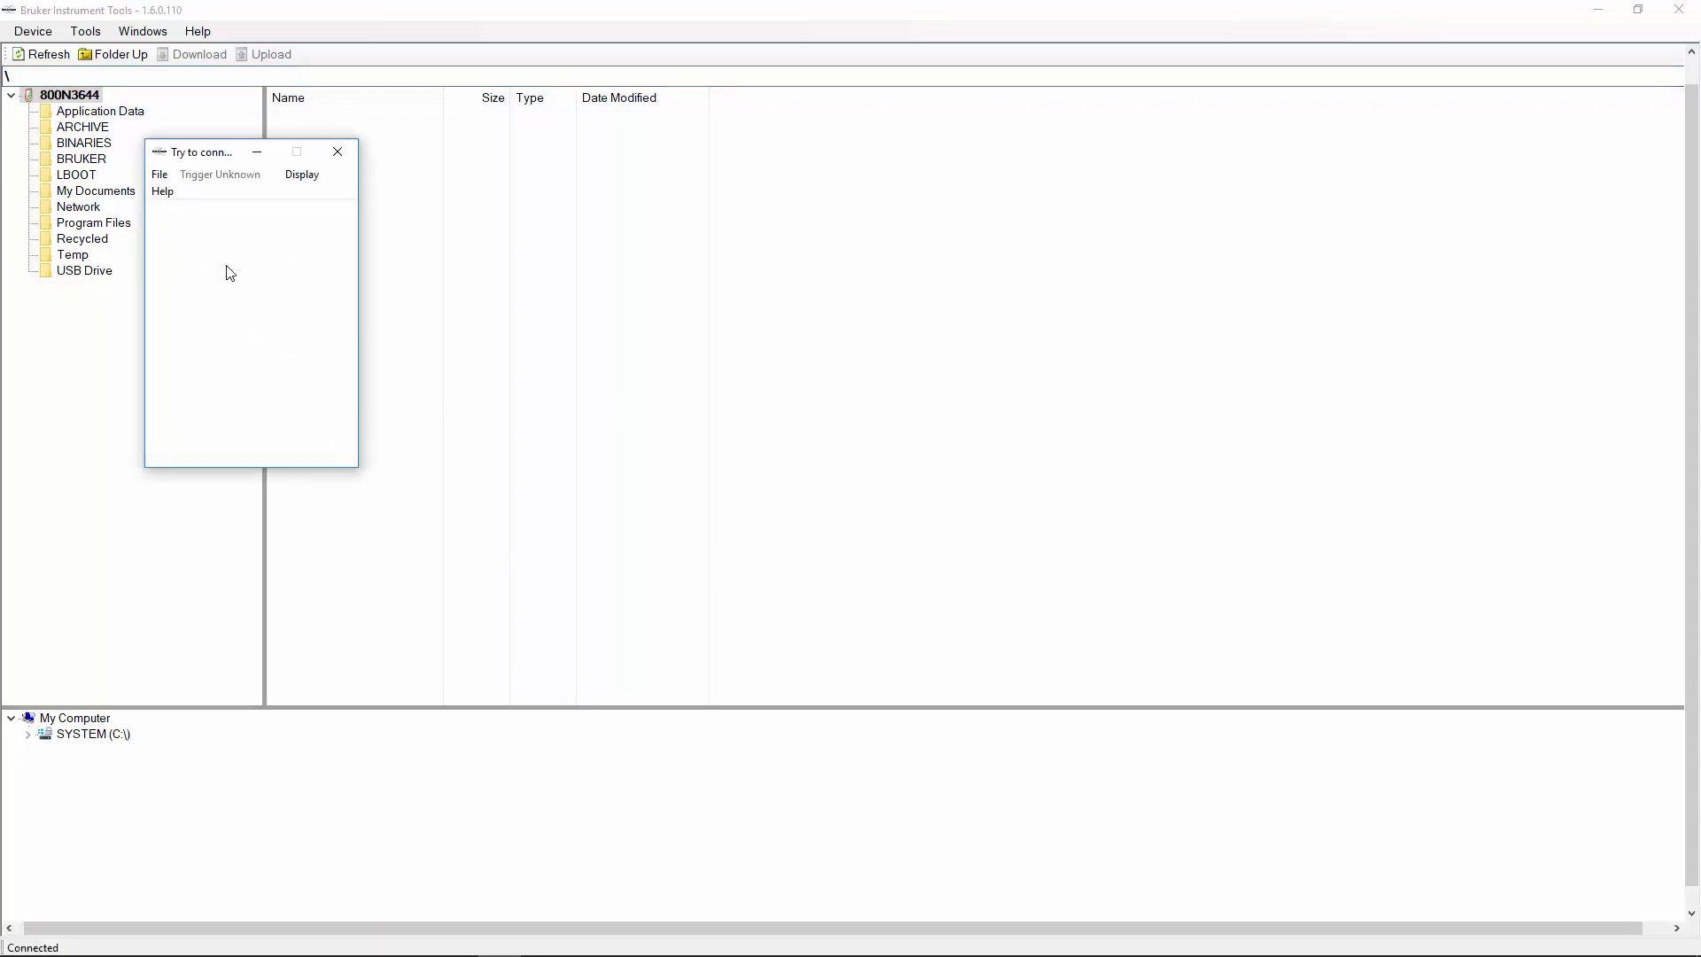